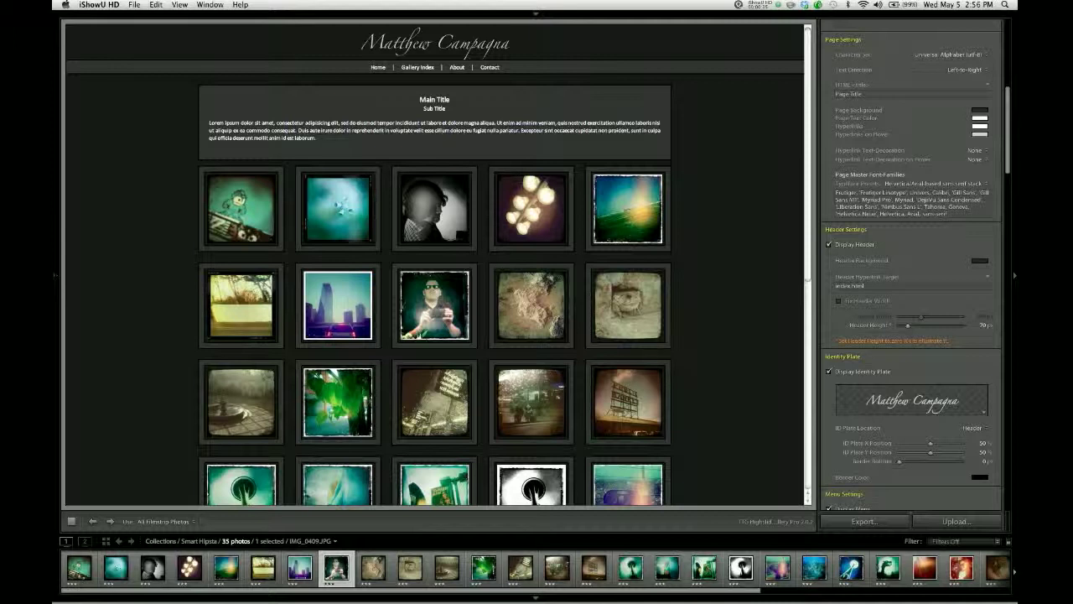
Keep the Universal Alphabet (utf-8) character set and Left-to-Right text direction, then select the Page Title field.
click(918, 55)
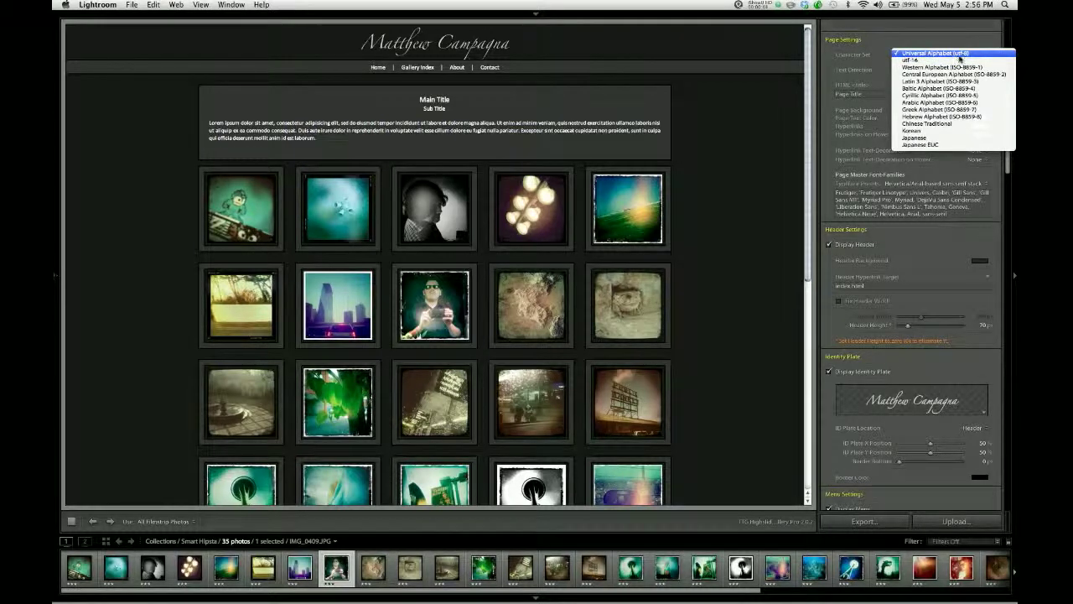
click(947, 55)
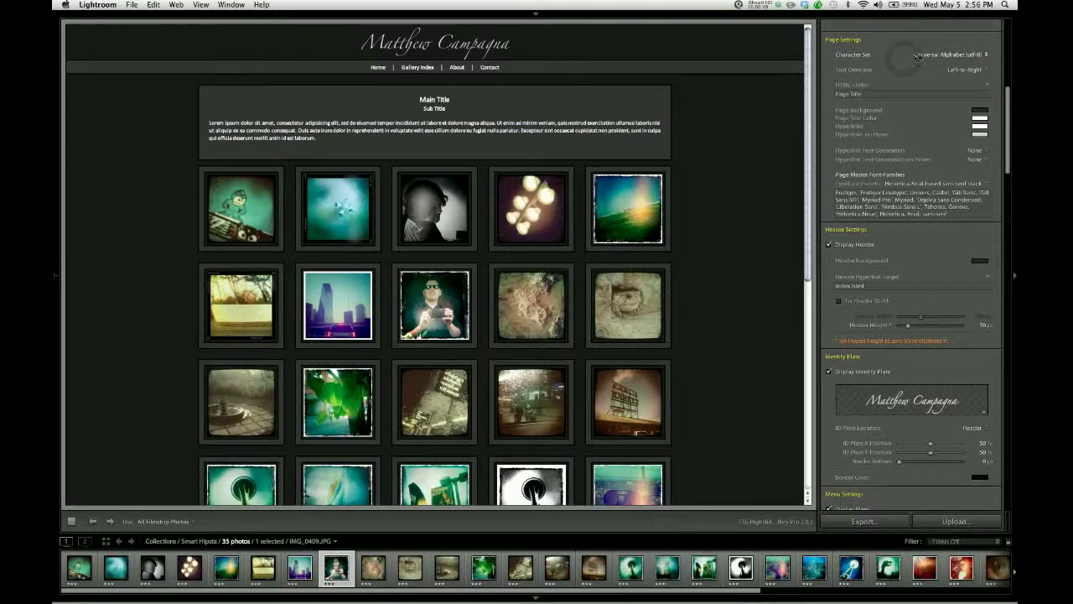
click(925, 55)
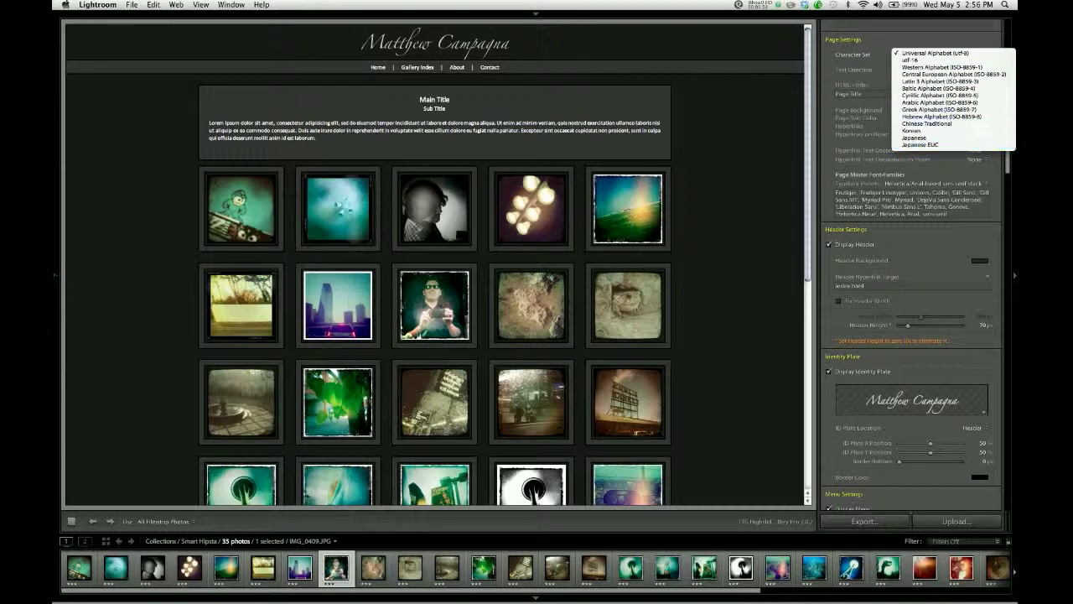
click(878, 56)
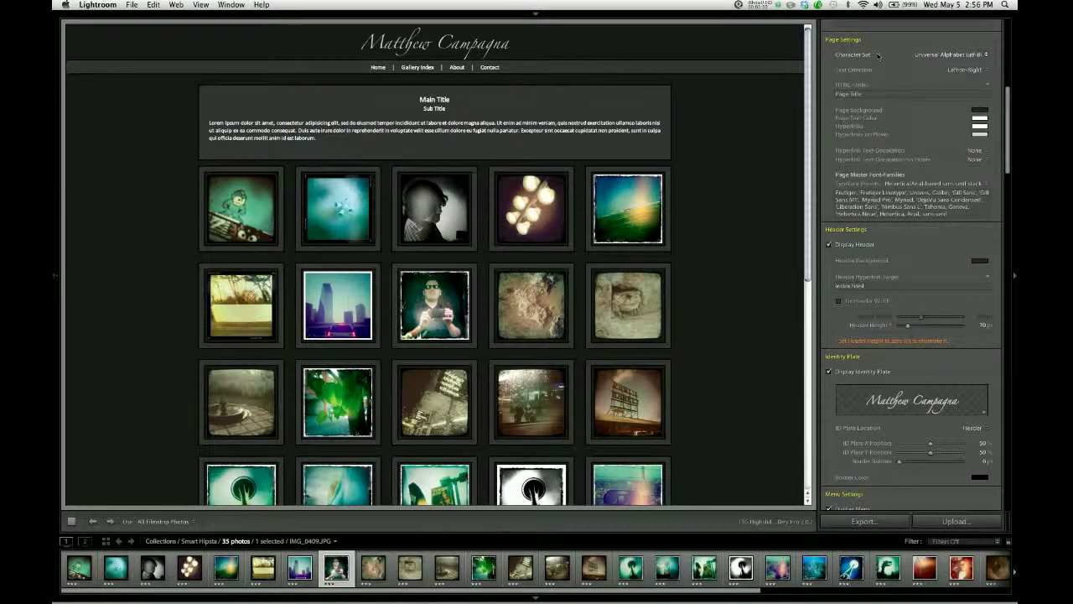
click(962, 72)
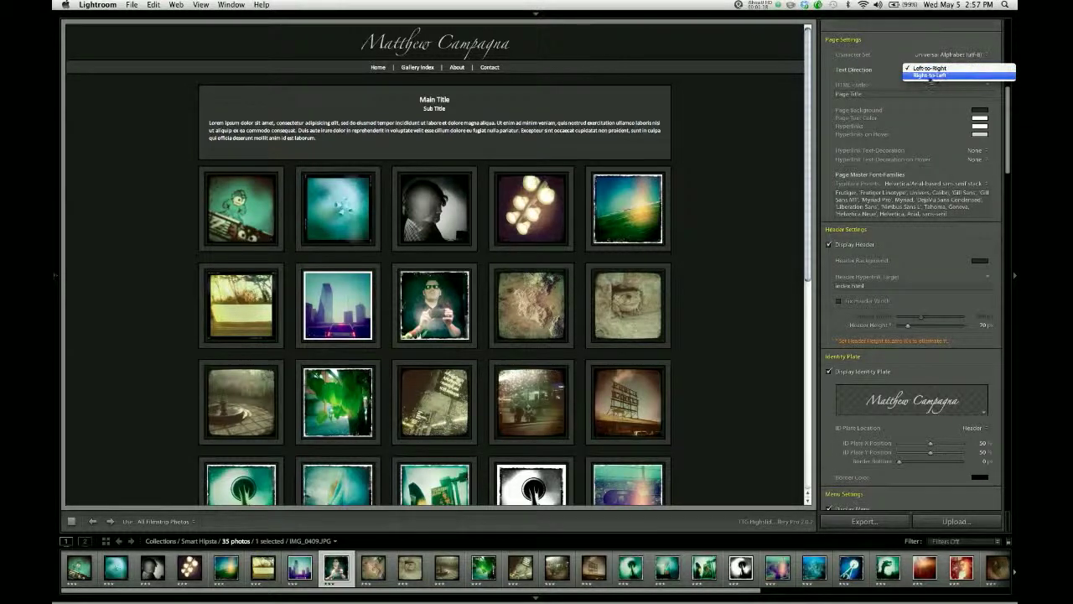
click(926, 68)
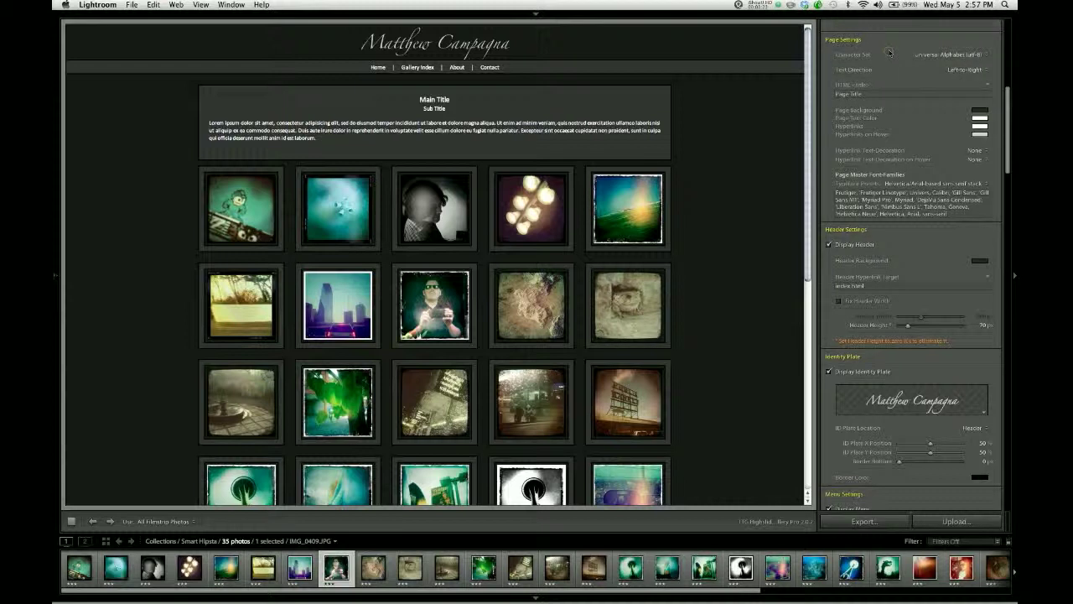
click(916, 93)
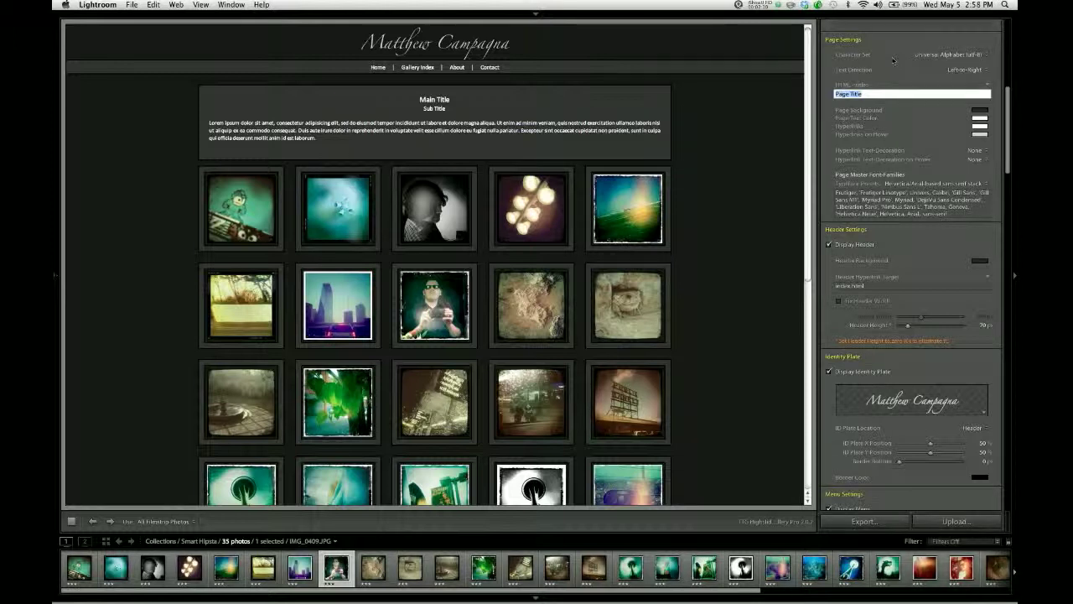
Title the page with the studio name, 'Dallas, TX' and 'Commercial, Portrait, Landscape, Fine Art Photography'.
text(Matthew Campagna Photography - )
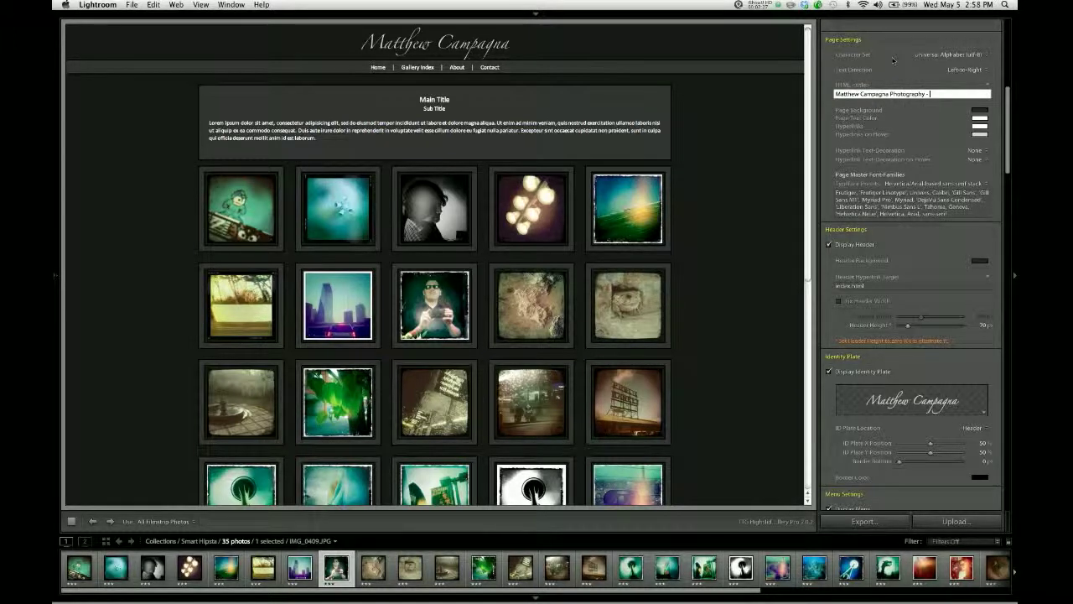
text(Dallas)
text(, TX -)
text(Commercial)
text(, Portr)
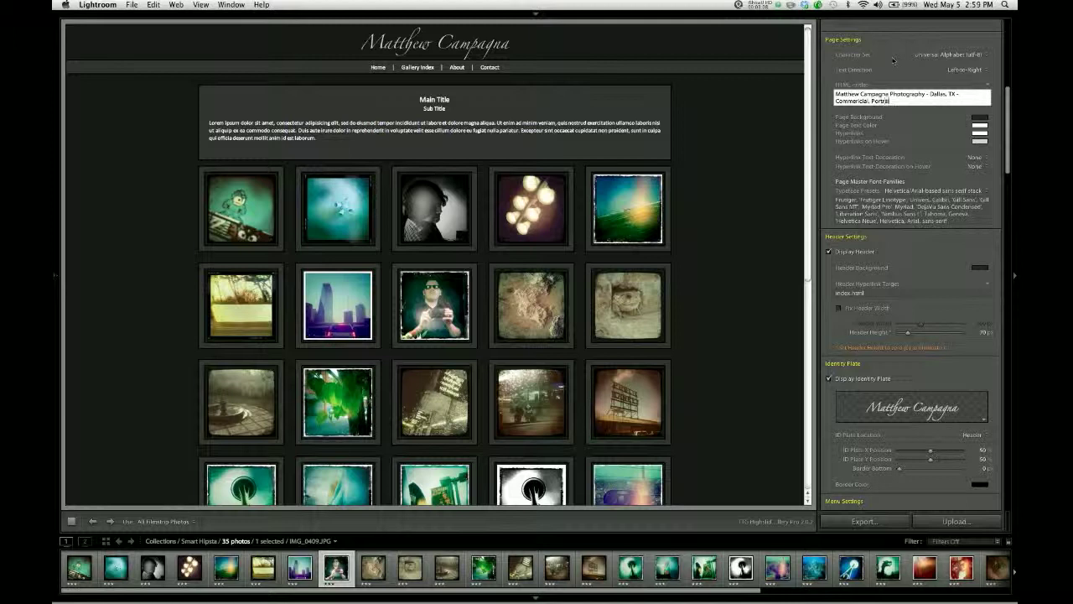
text(ait, Landscape, Fine Art Photography)
key(Return)
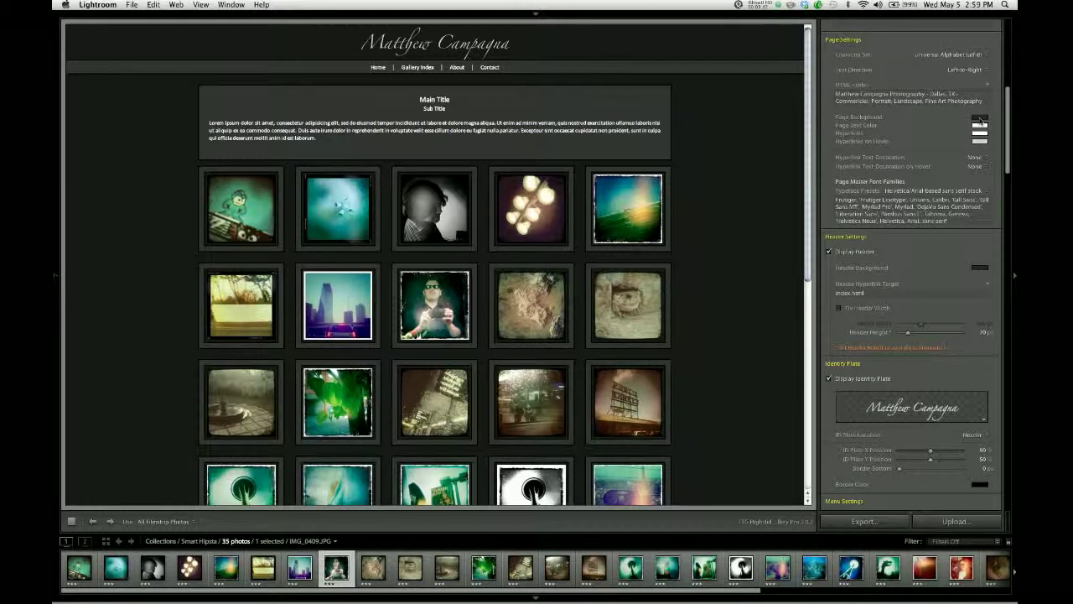
Set the Page Background colour to hex a0e4c8 in the HEX colour picker.
click(979, 118)
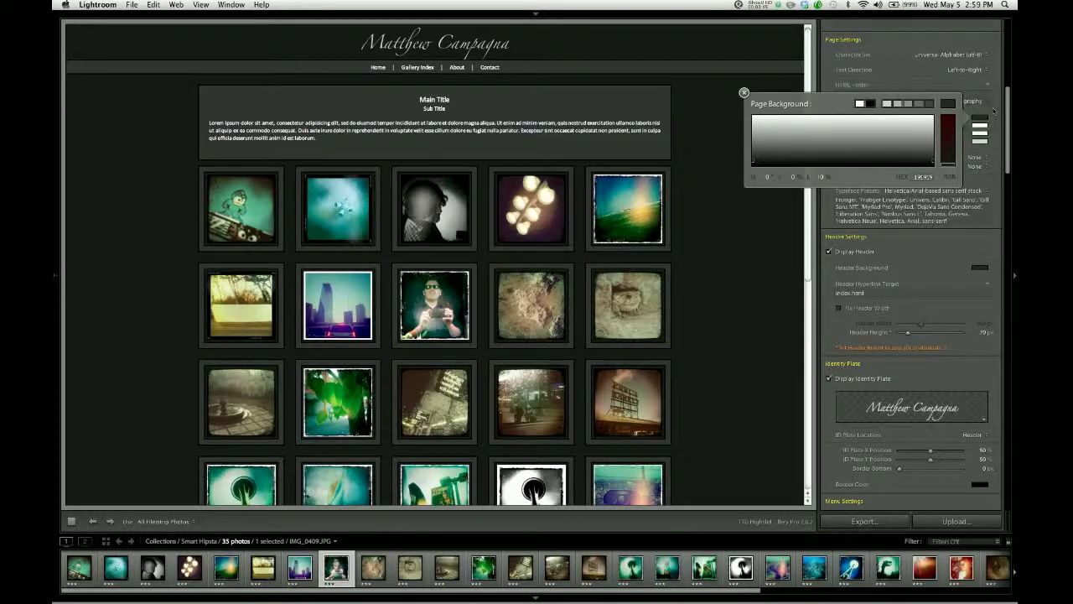
click(982, 124)
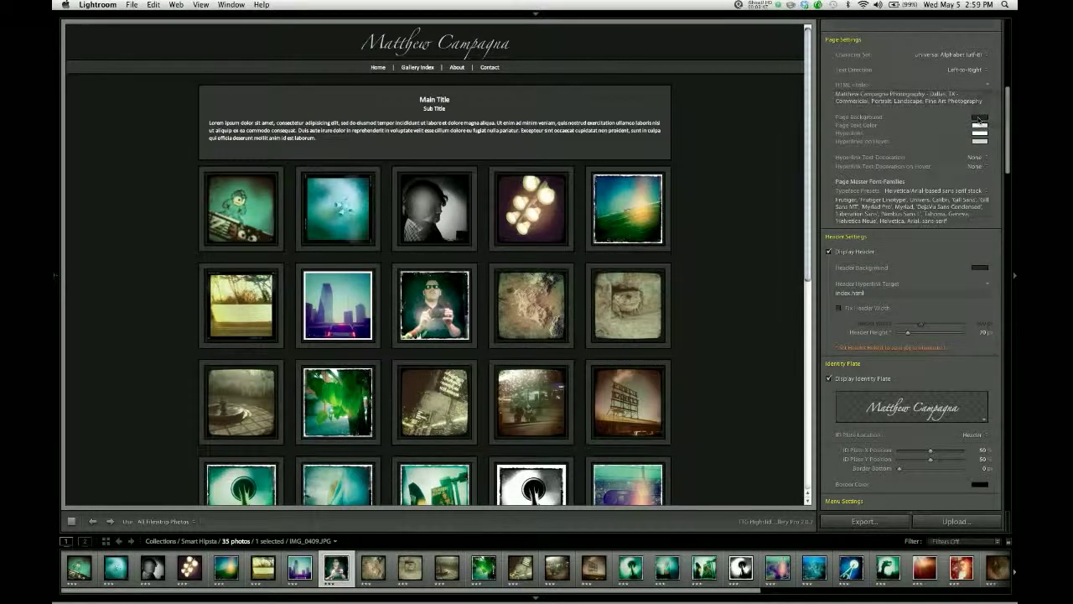
click(979, 117)
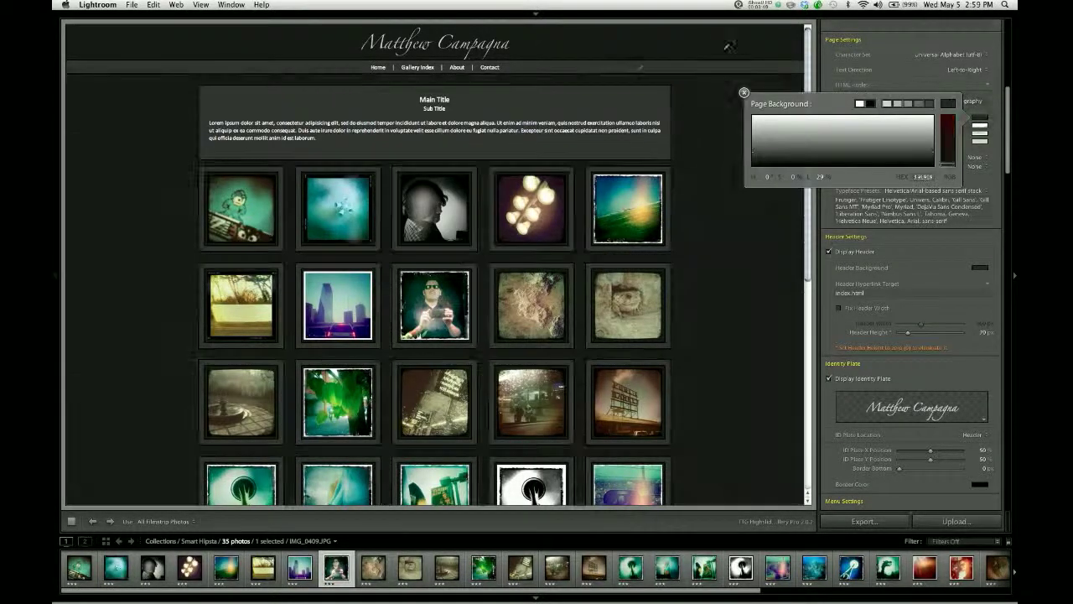
drag(543, 109, 836, 132)
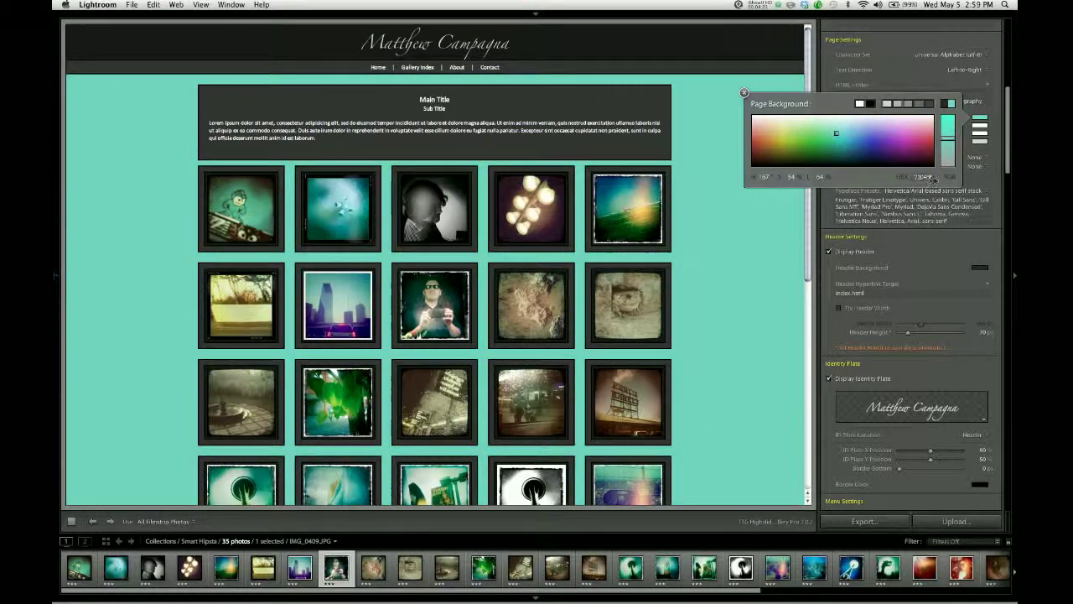
click(948, 176)
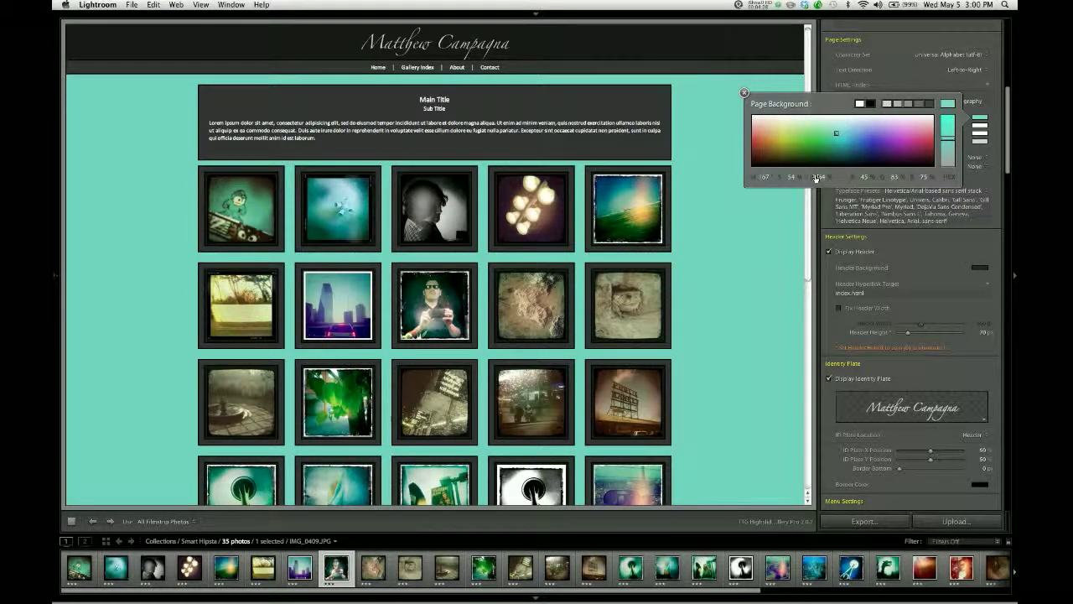
click(949, 177)
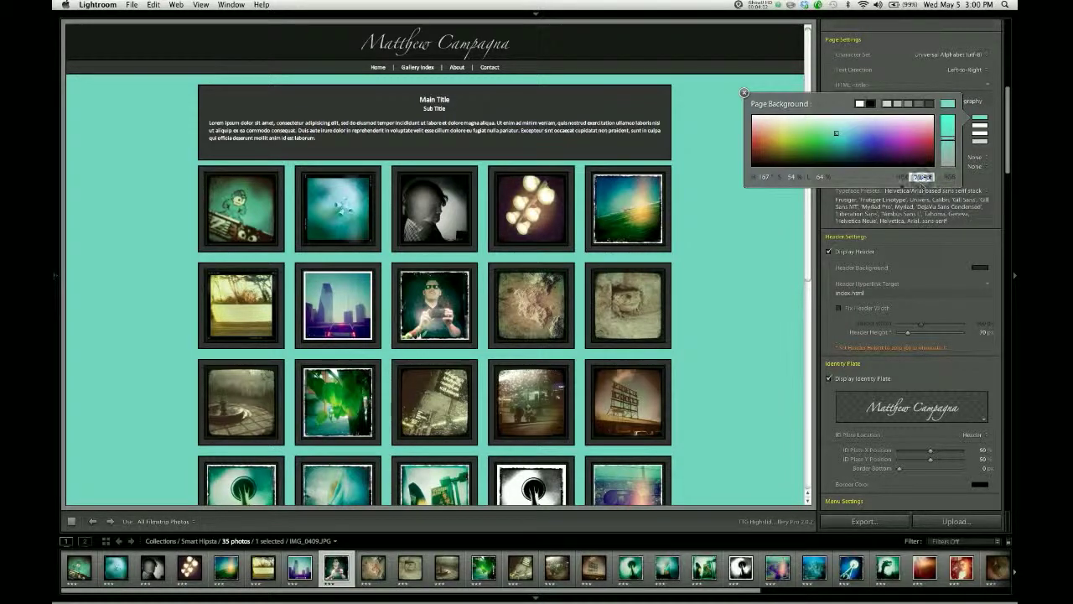
click(922, 177)
key(BackSpace)
text(a0e4c8)
key(Return)
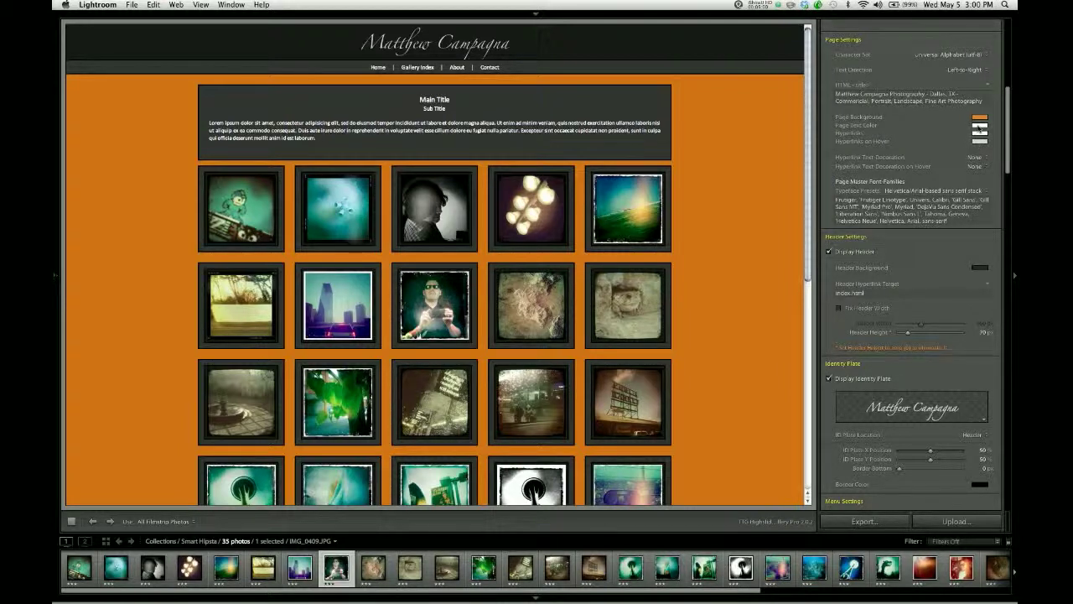
Set the Hyperlinks colour to hex ffeeee.
click(978, 127)
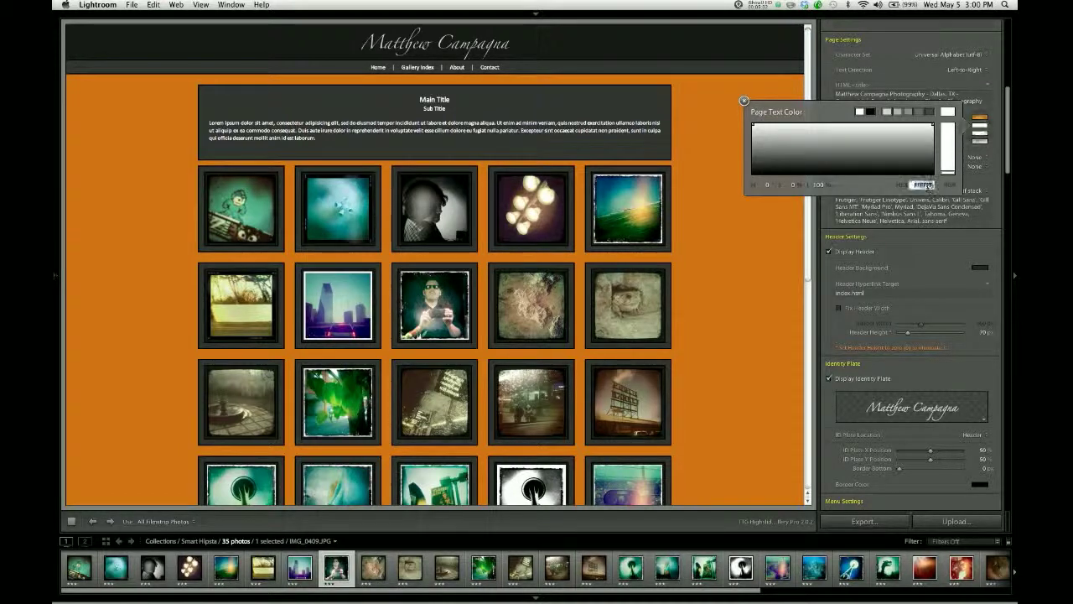
click(743, 100)
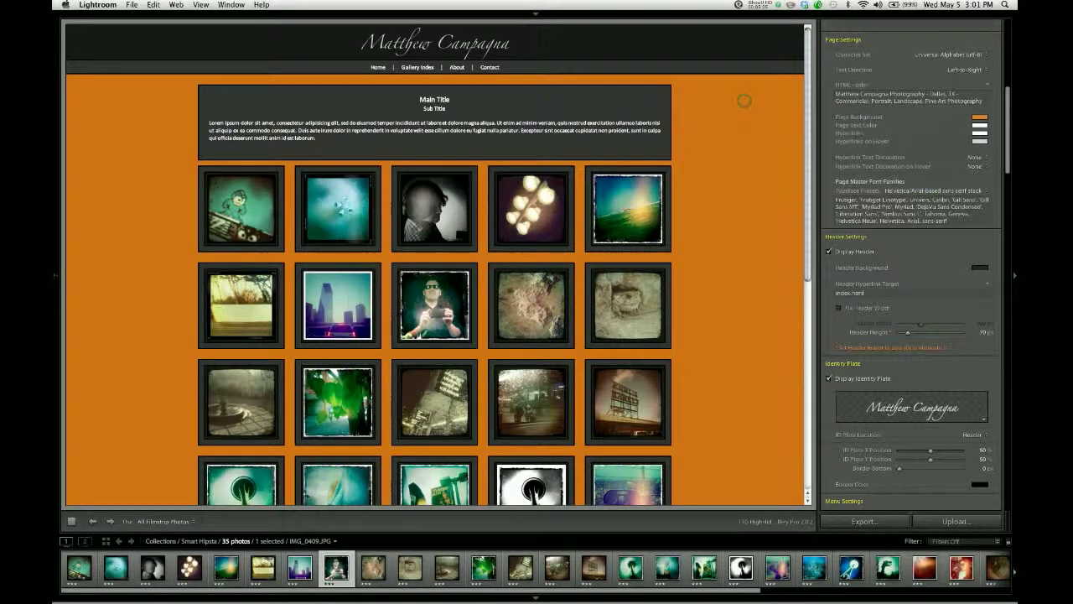
click(978, 133)
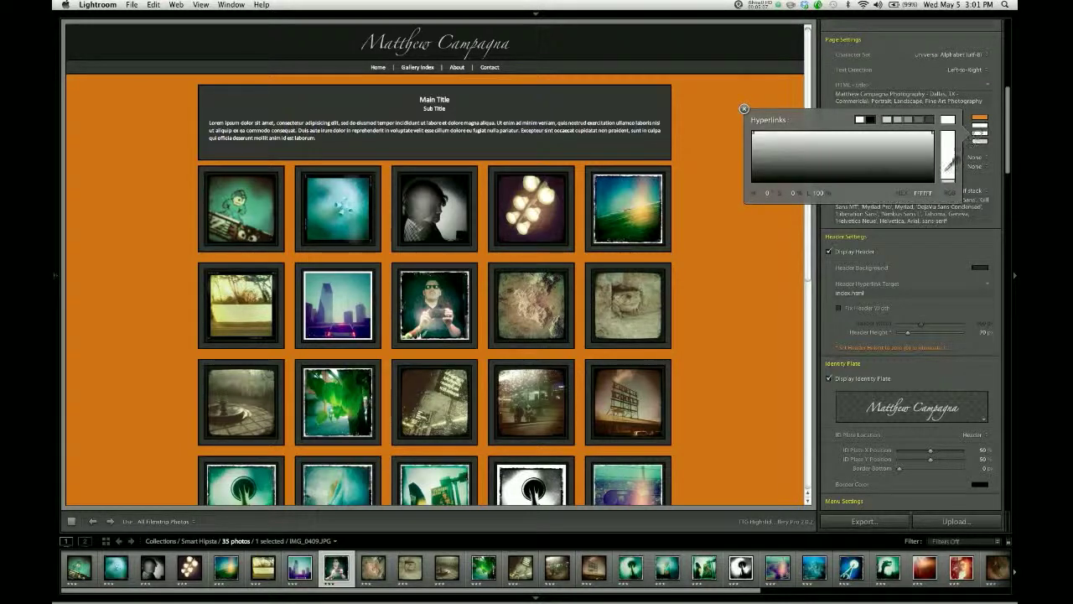
click(926, 193)
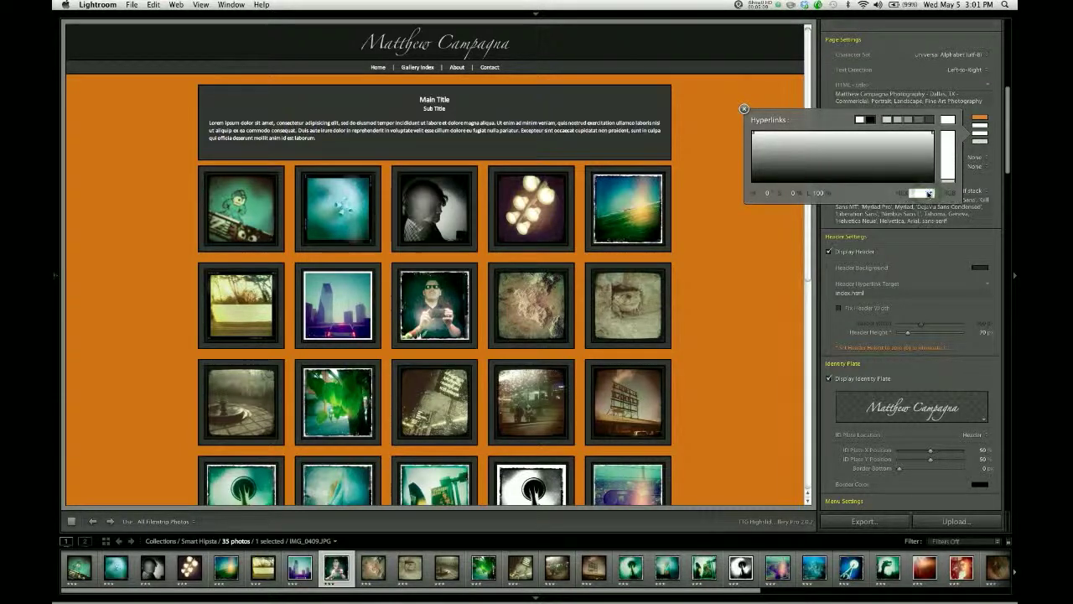
text(ffeeee)
key(Return)
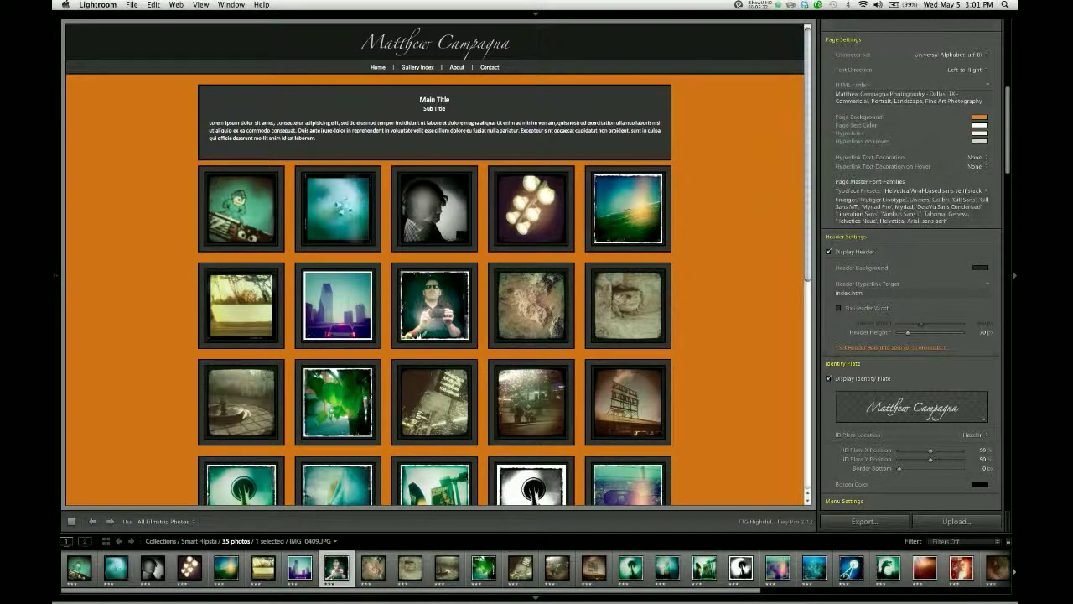
Give hovered links a dark preset colour and keep Hyperlink Text Decoration at None.
click(979, 141)
click(872, 128)
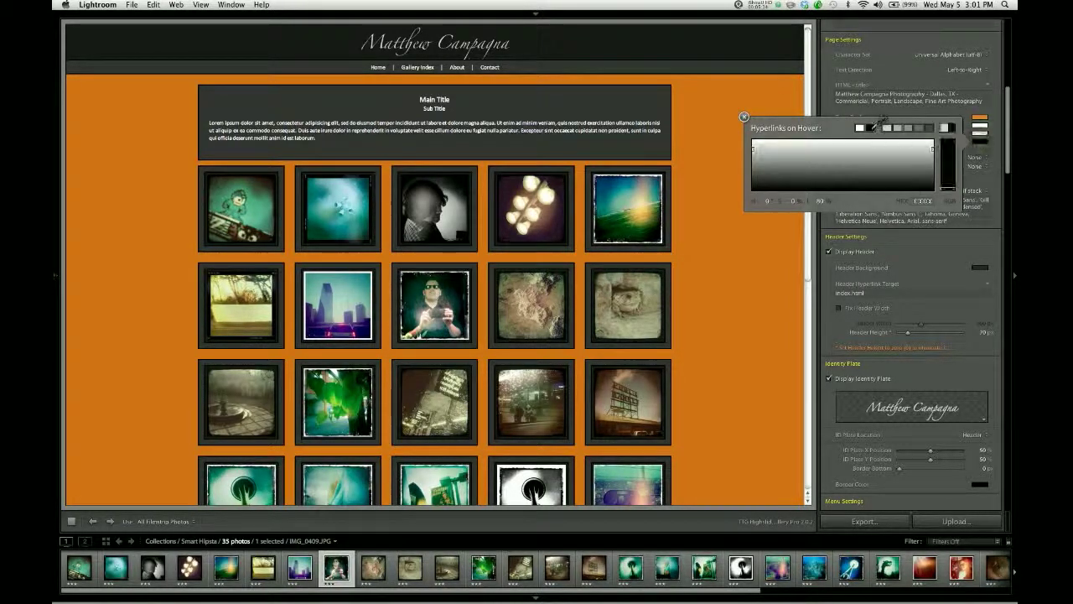
click(744, 117)
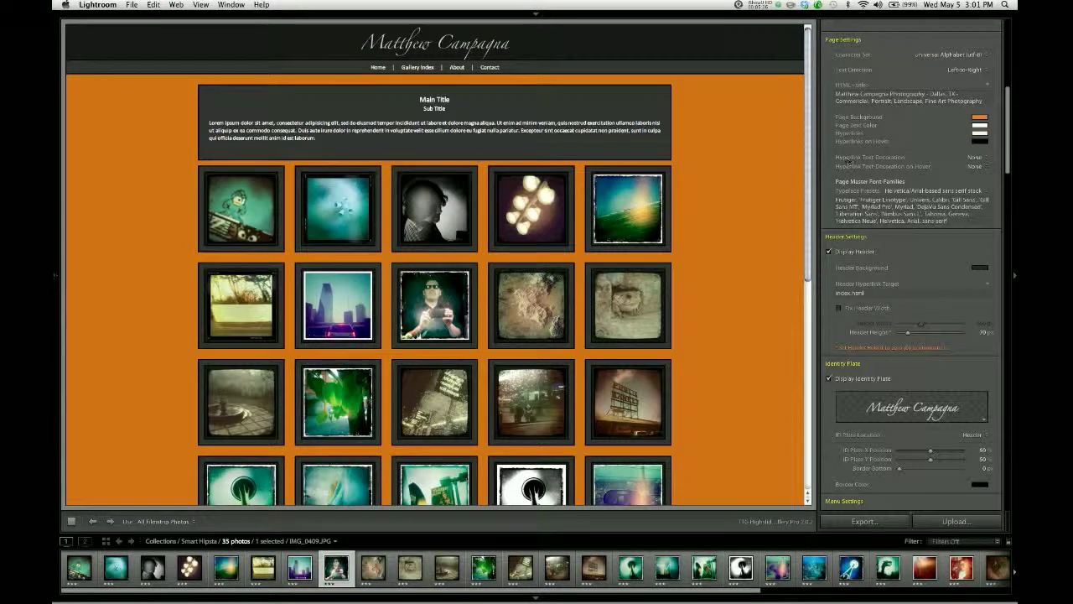
click(976, 157)
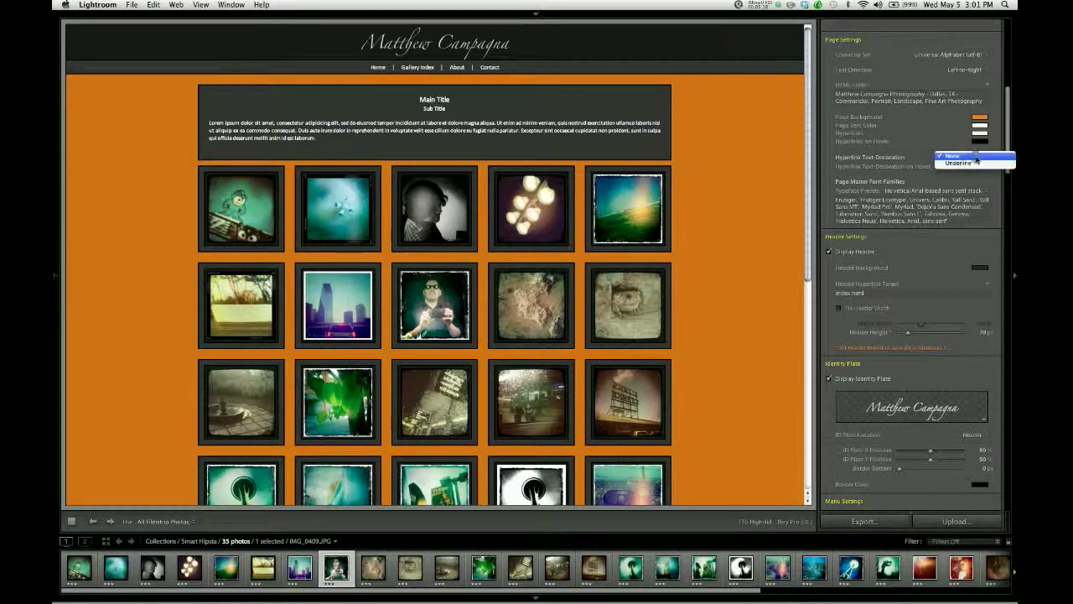
click(974, 156)
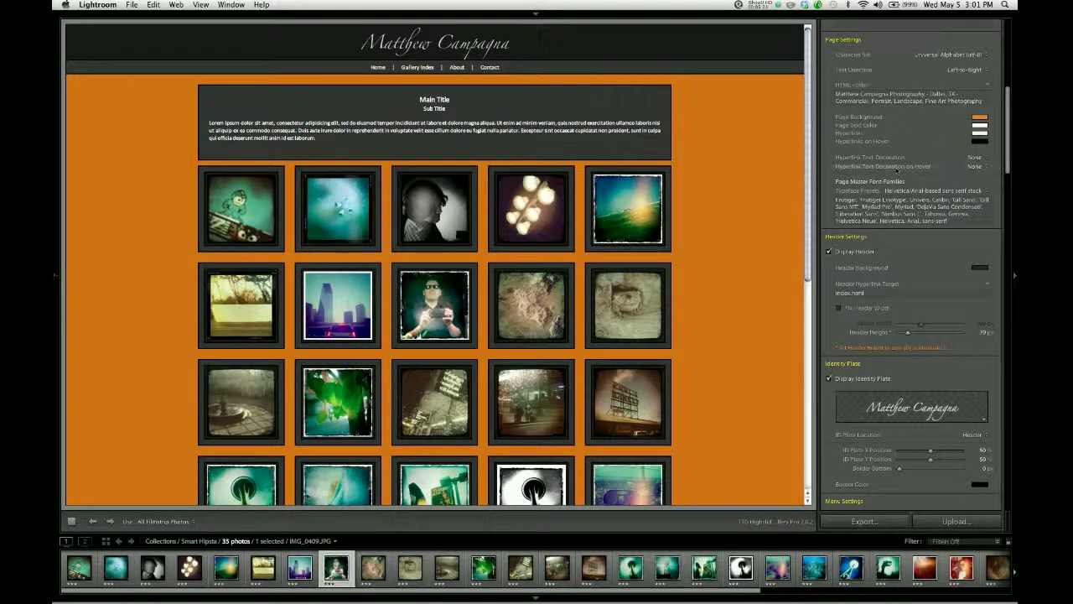
click(974, 157)
click(974, 158)
Try a custom Page Master Font-Families list beginning 'Arial, Helvetica,'.
scroll(888, 142, down, 5)
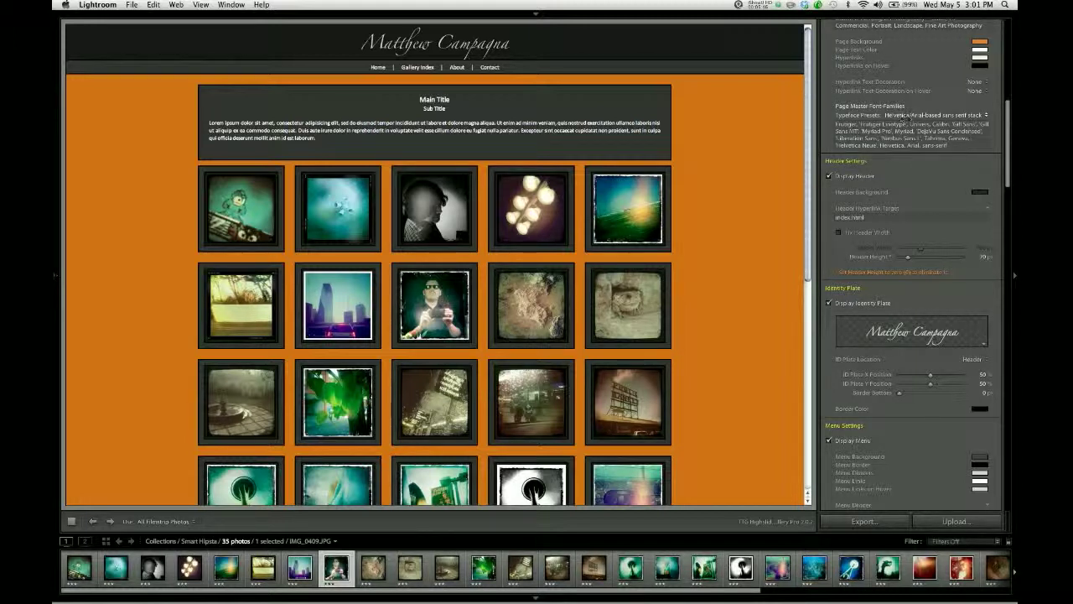
click(904, 115)
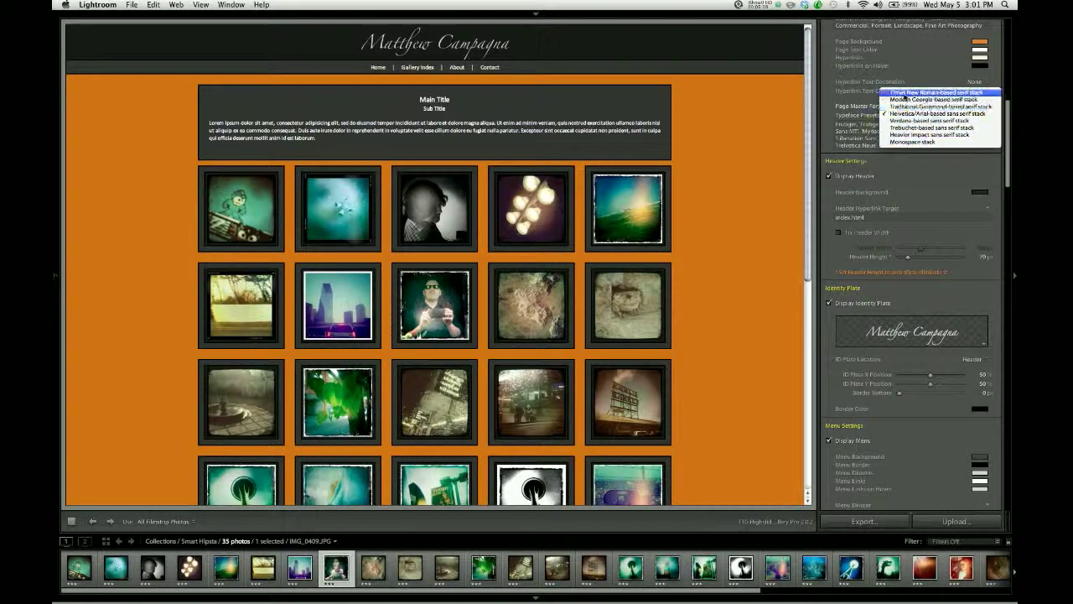
click(904, 113)
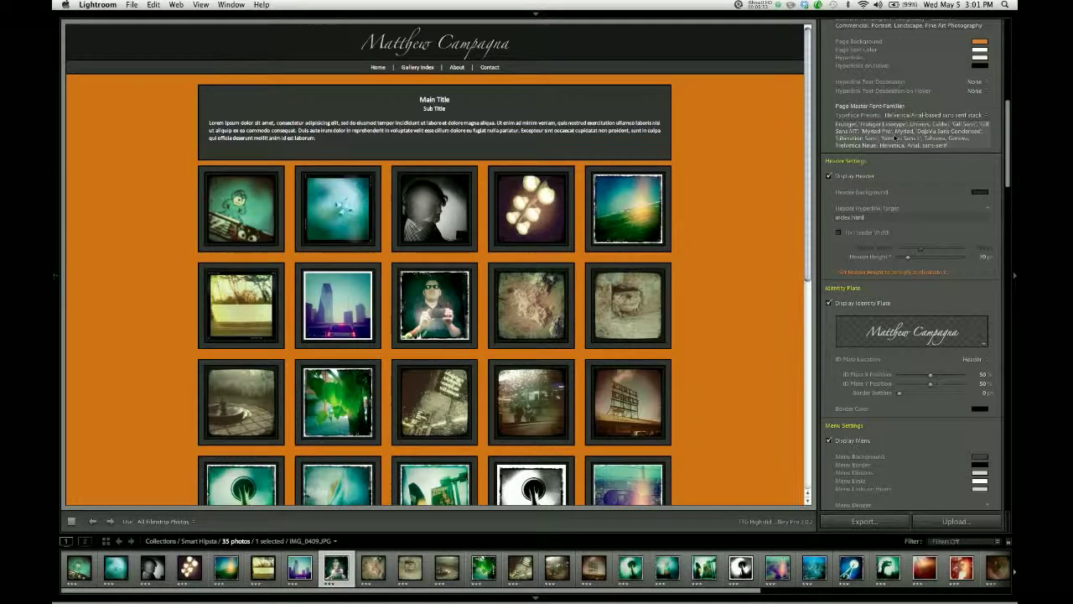
click(895, 138)
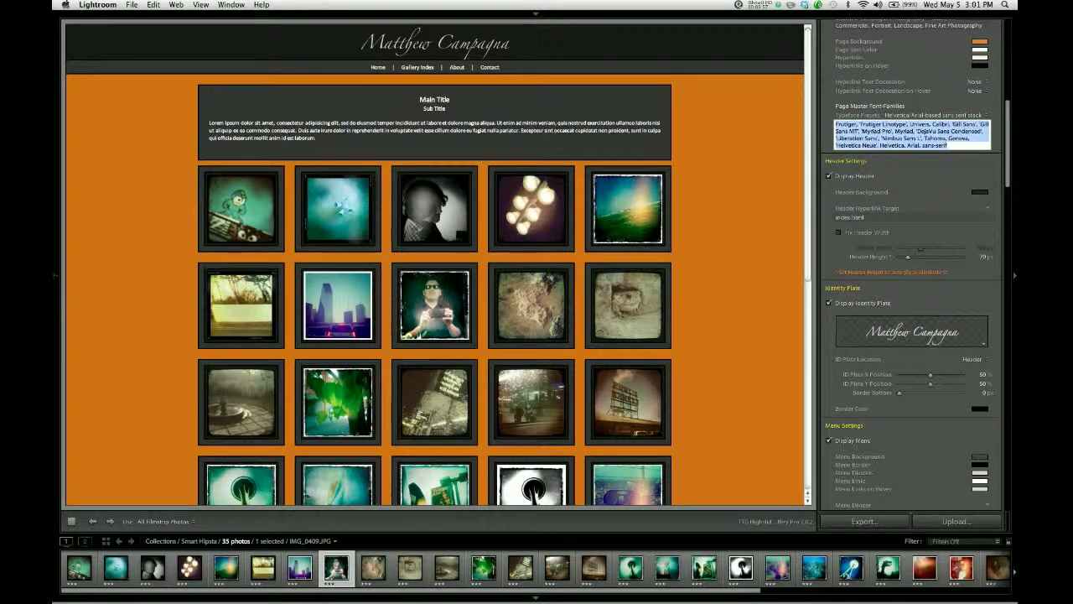
click(895, 123)
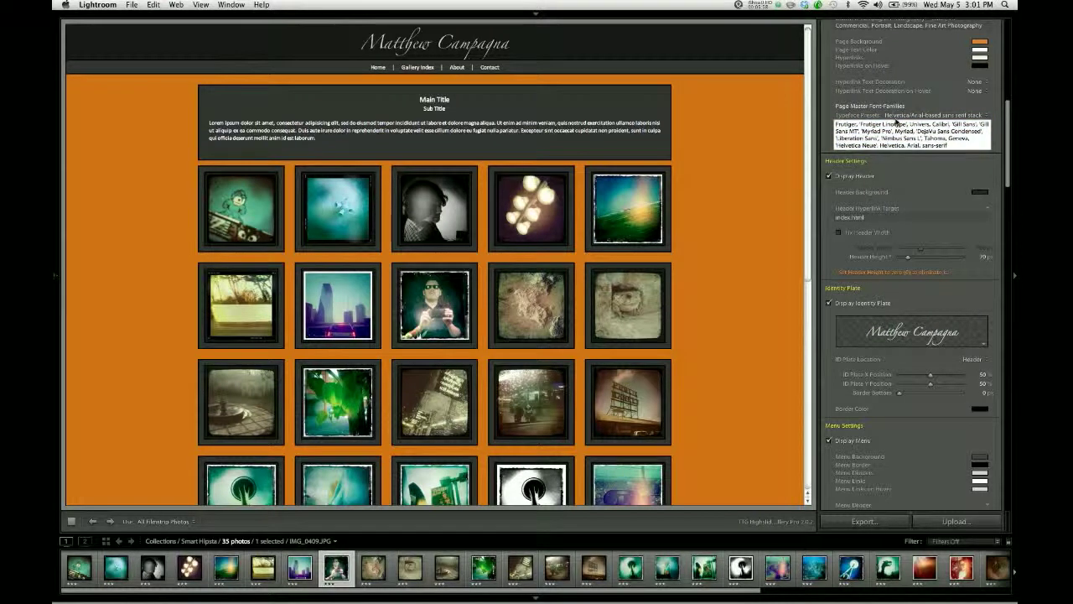
text(Arial, )
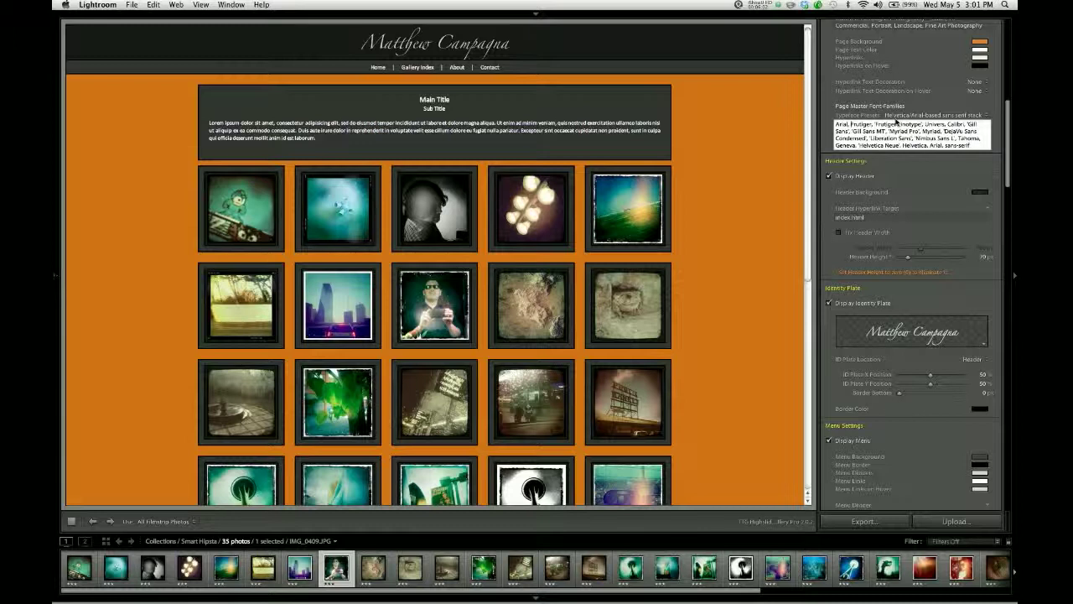
text( Helv)
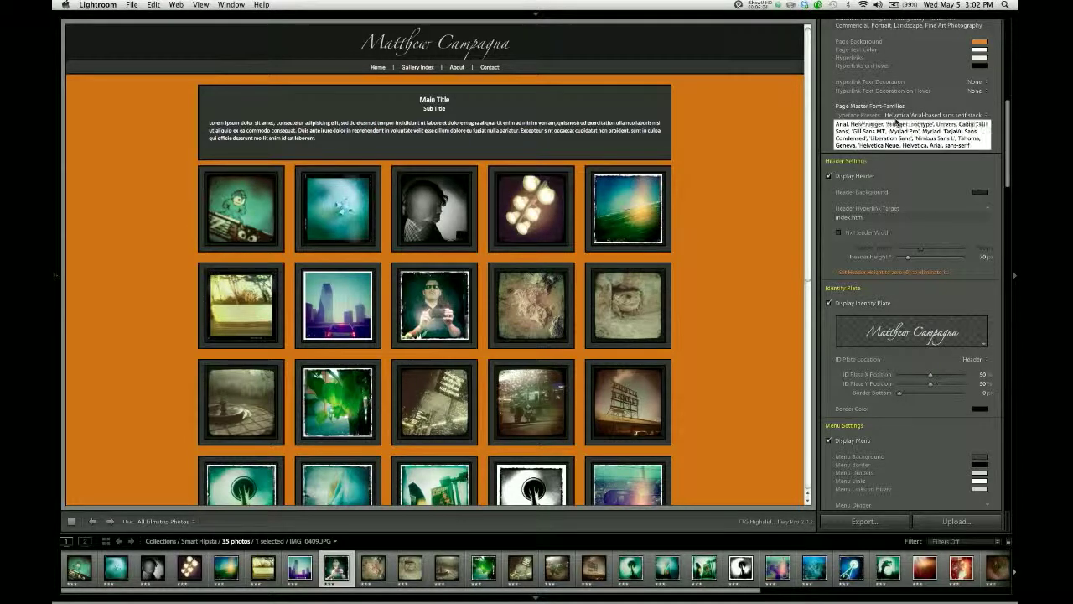
text(etica,)
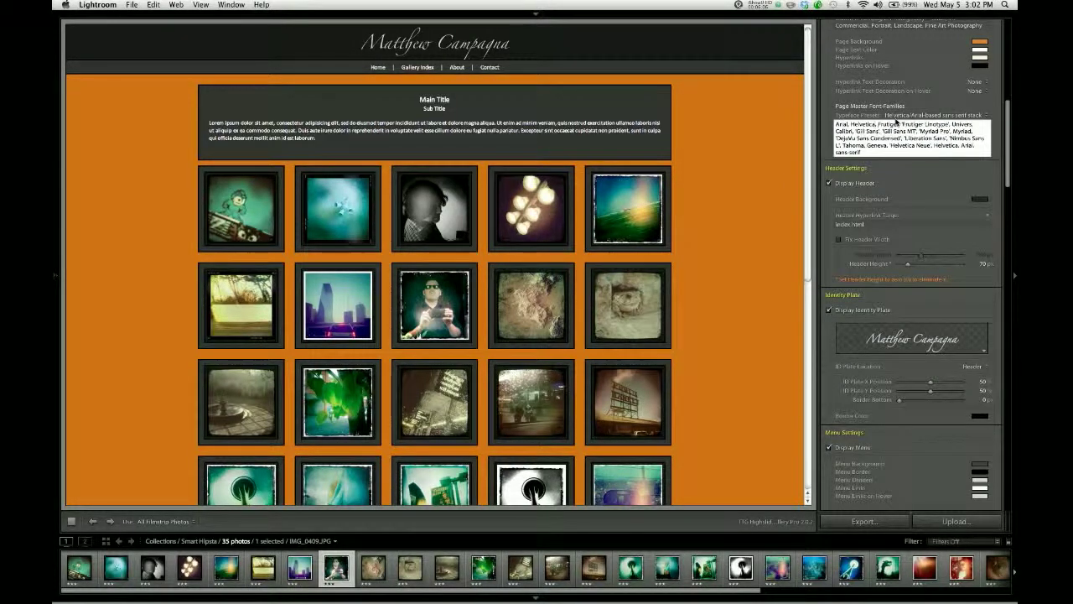
key(Return)
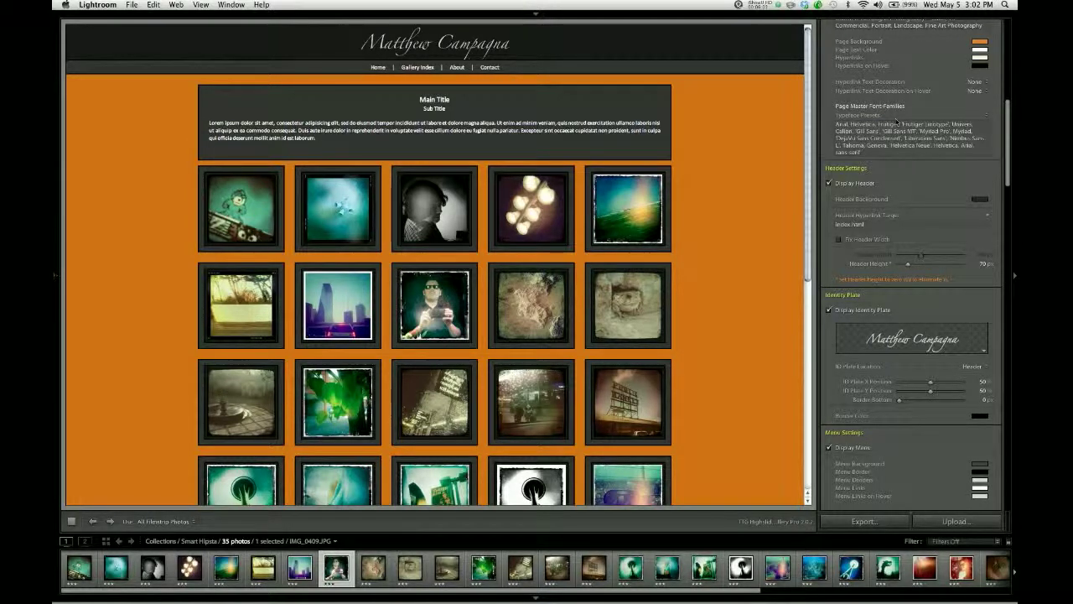
Reset the font families to the Helvetica/Arial-based sans serif stack preset.
click(896, 116)
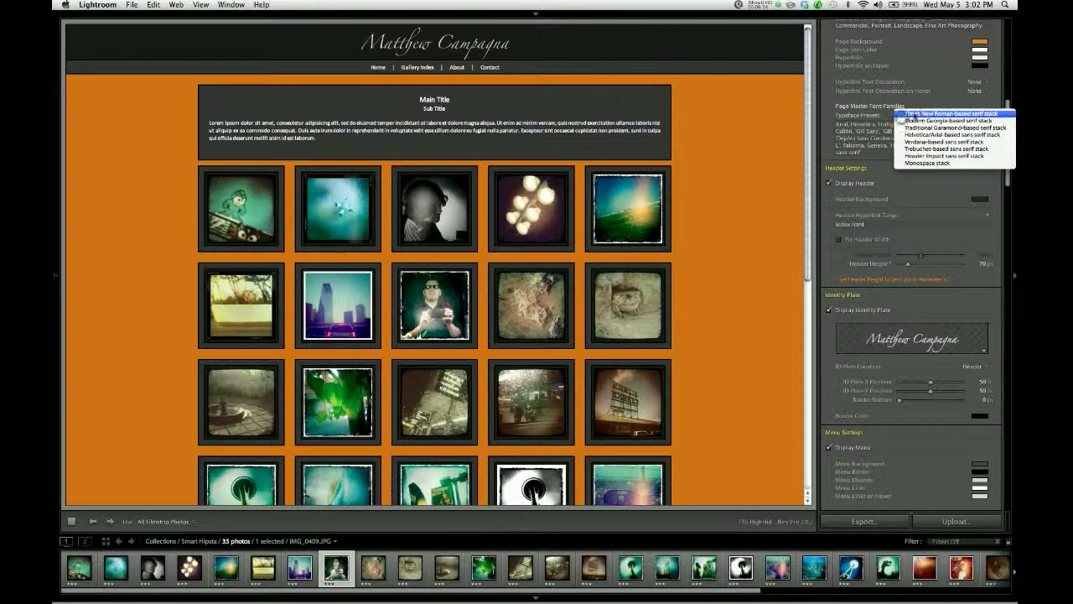
click(923, 136)
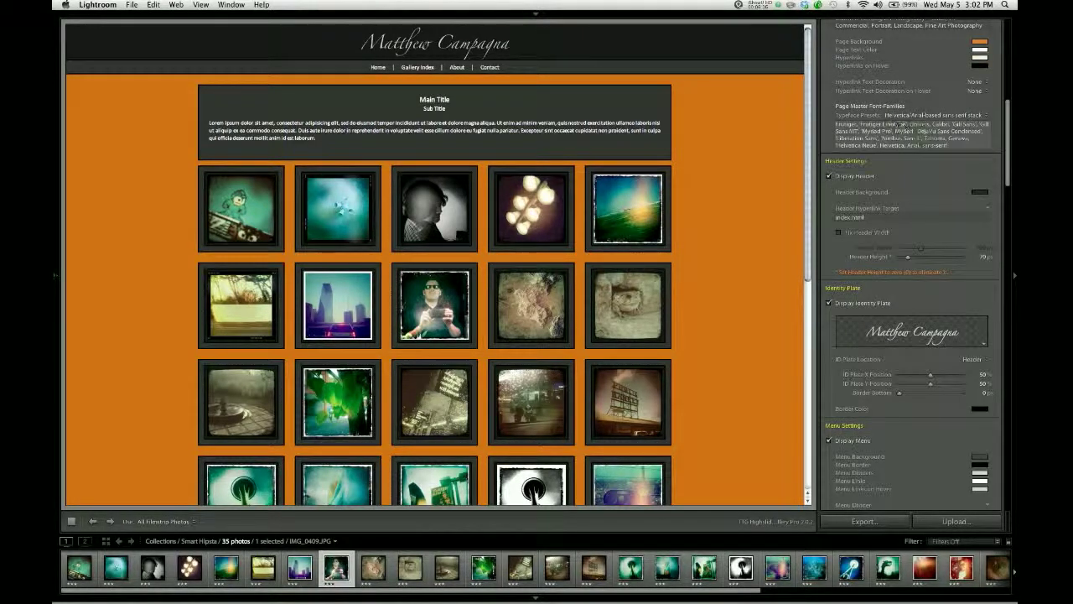
click(902, 134)
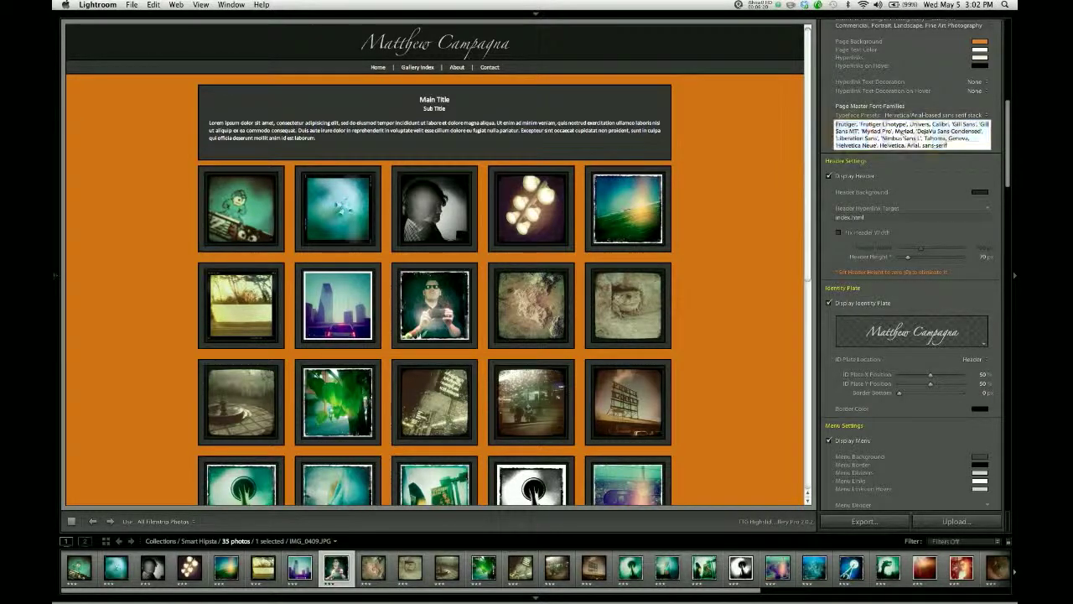
key(Return)
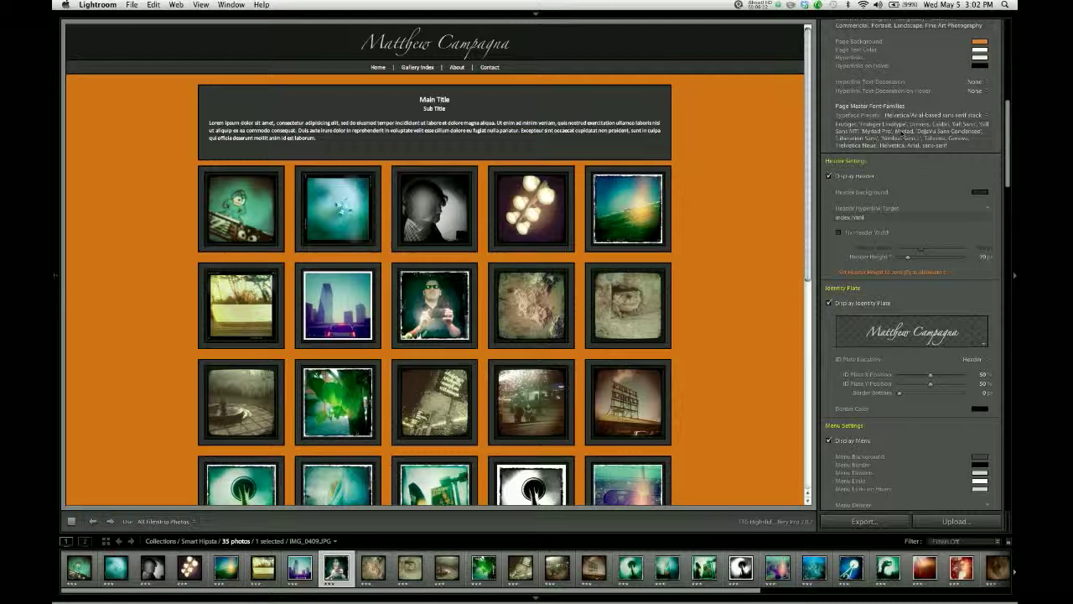
Enter a red hex value for Header Background so the header bar turns crimson.
scroll(898, 126, down, 1)
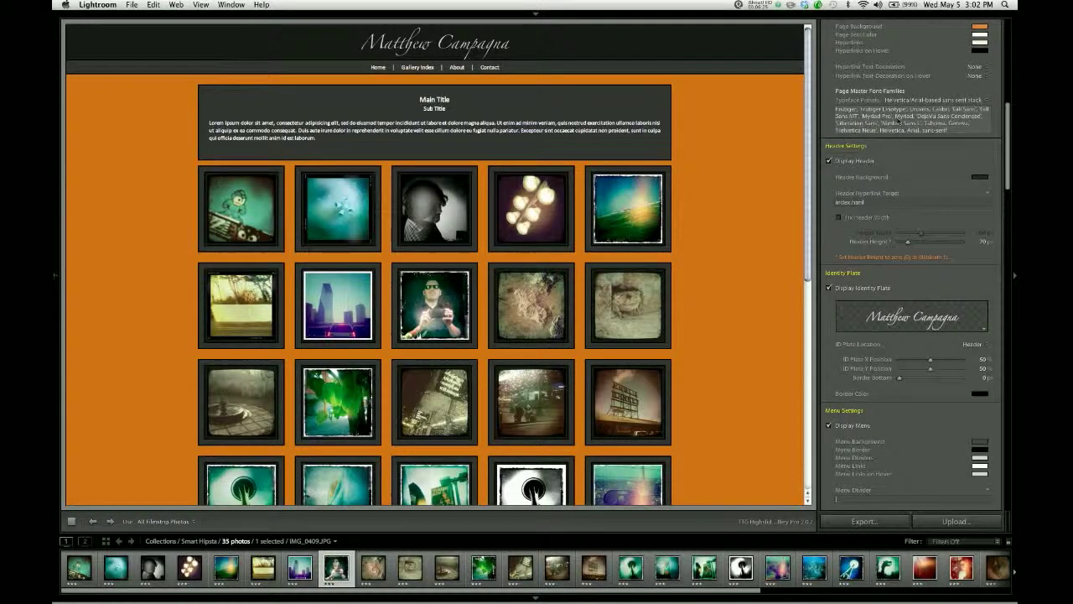
scroll(899, 121, down, 4)
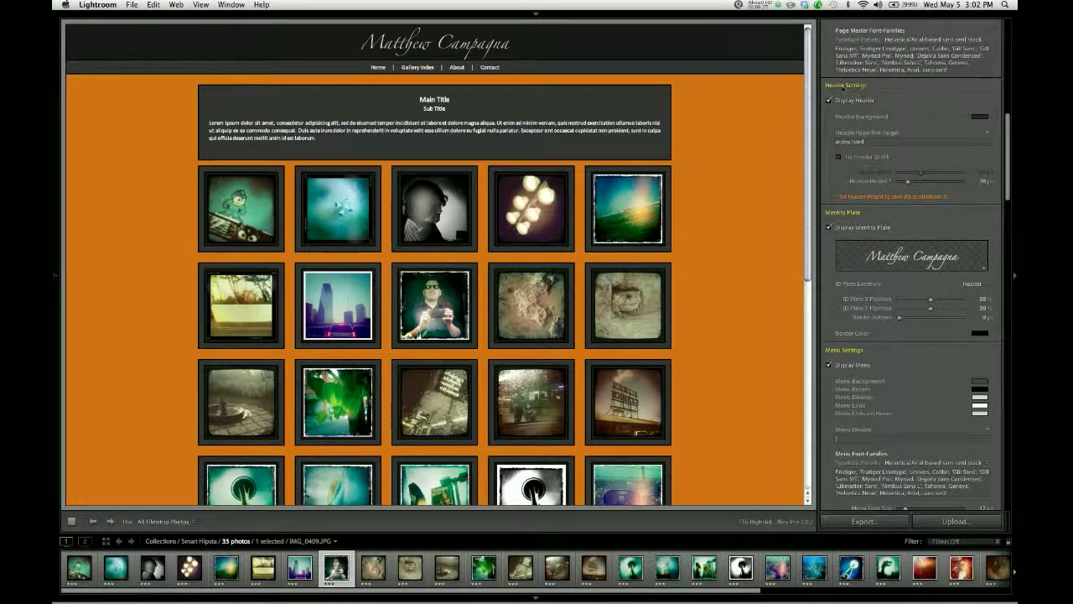
click(979, 117)
click(849, 127)
drag(849, 127, 947, 163)
click(744, 92)
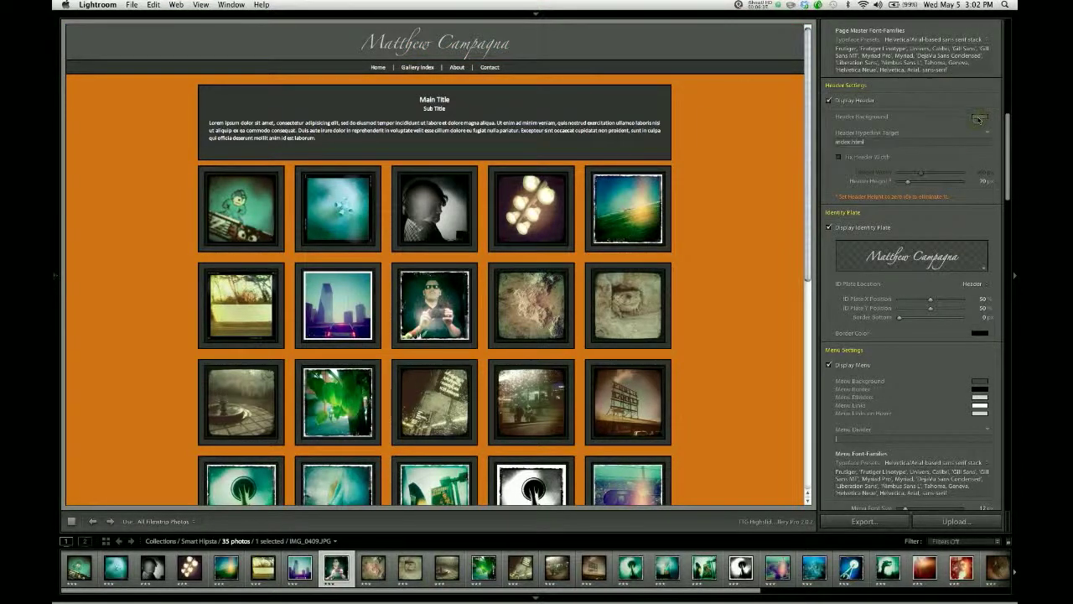
click(979, 119)
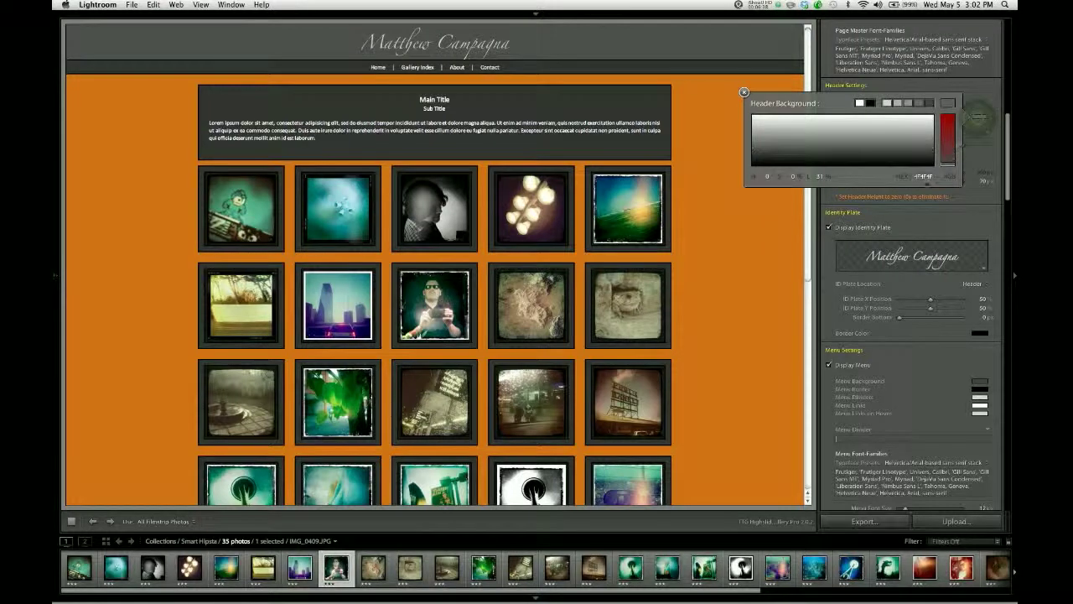
click(922, 176)
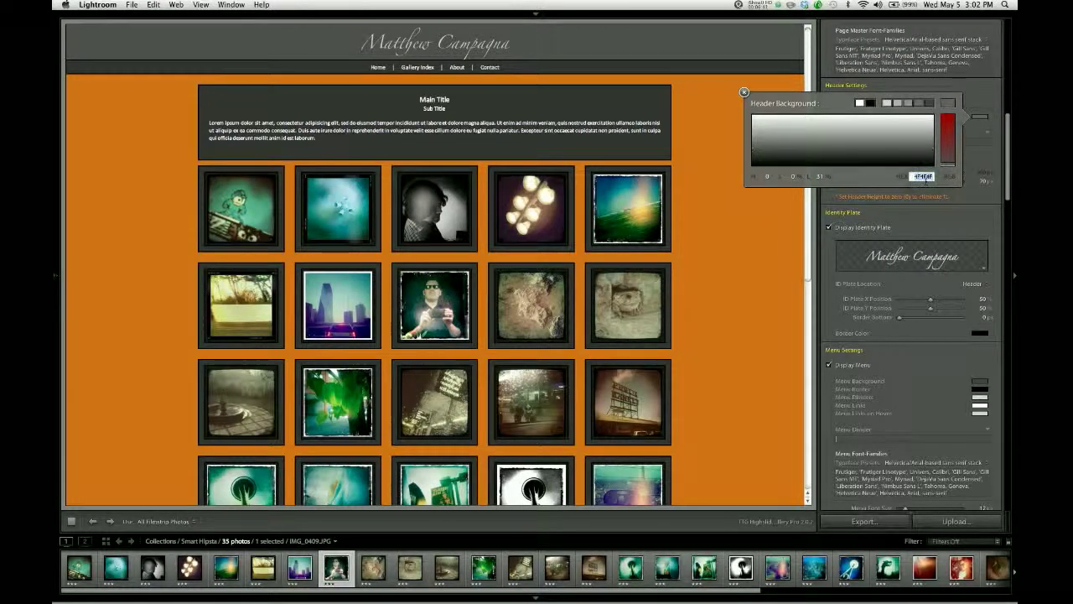
text(972a17)
key(Return)
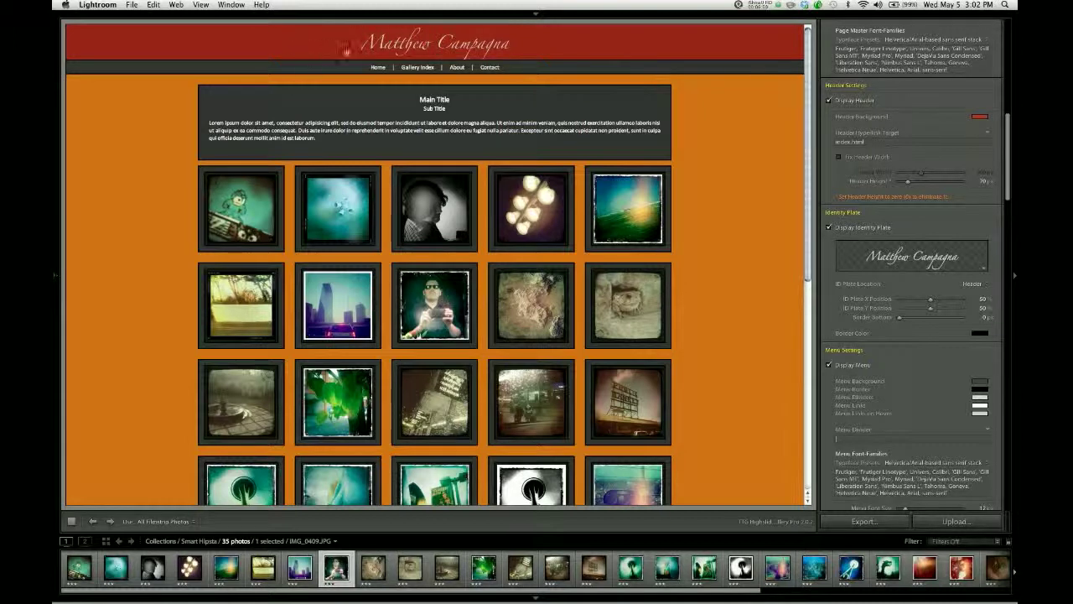
click(895, 139)
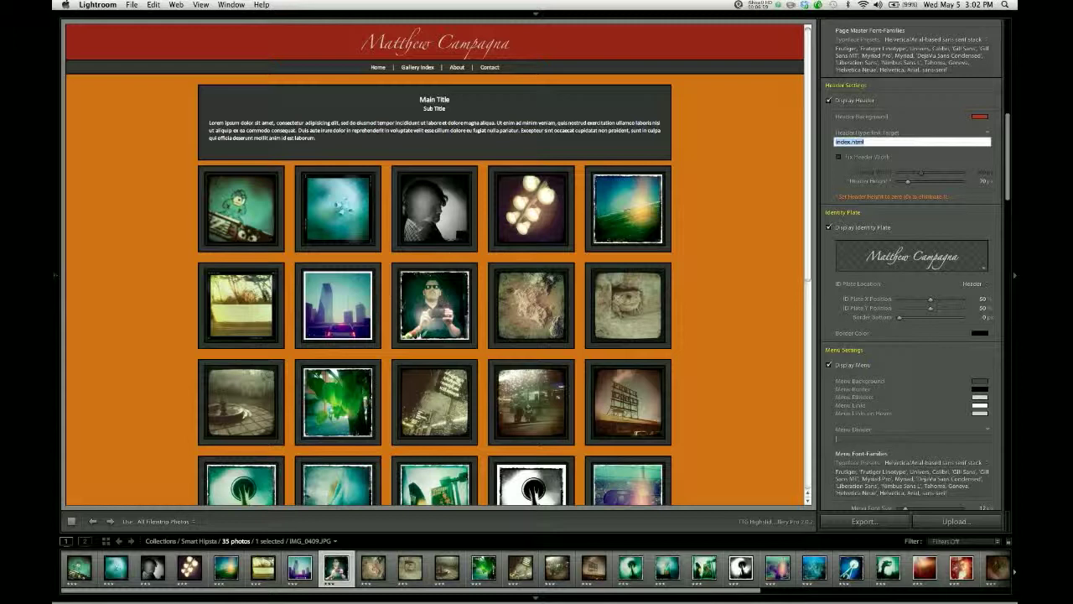
text(http://www.yourdomain.com)
key(Return)
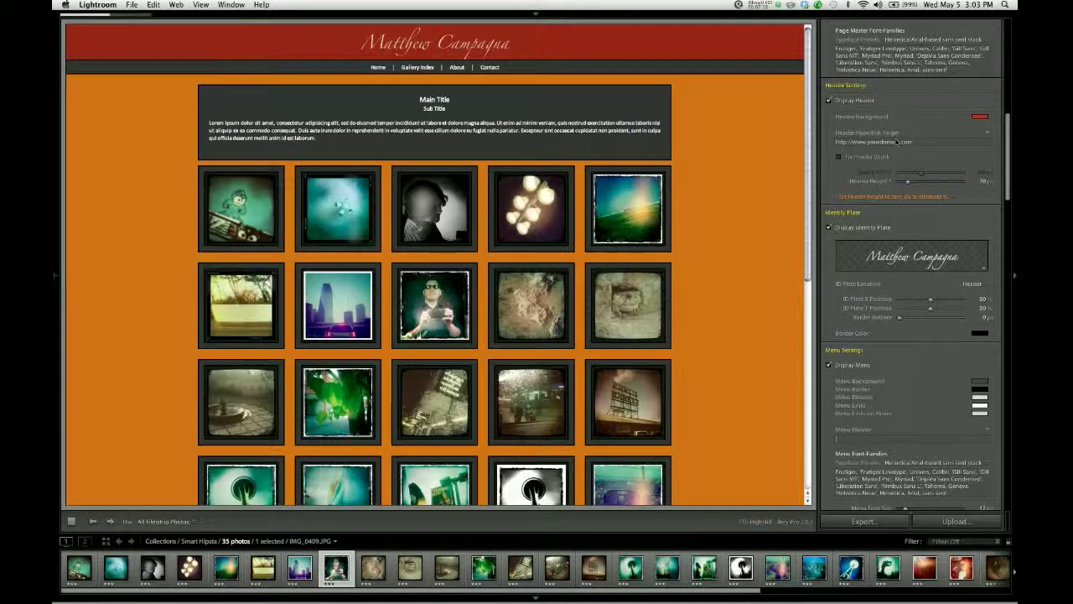
click(897, 142)
text(inde)
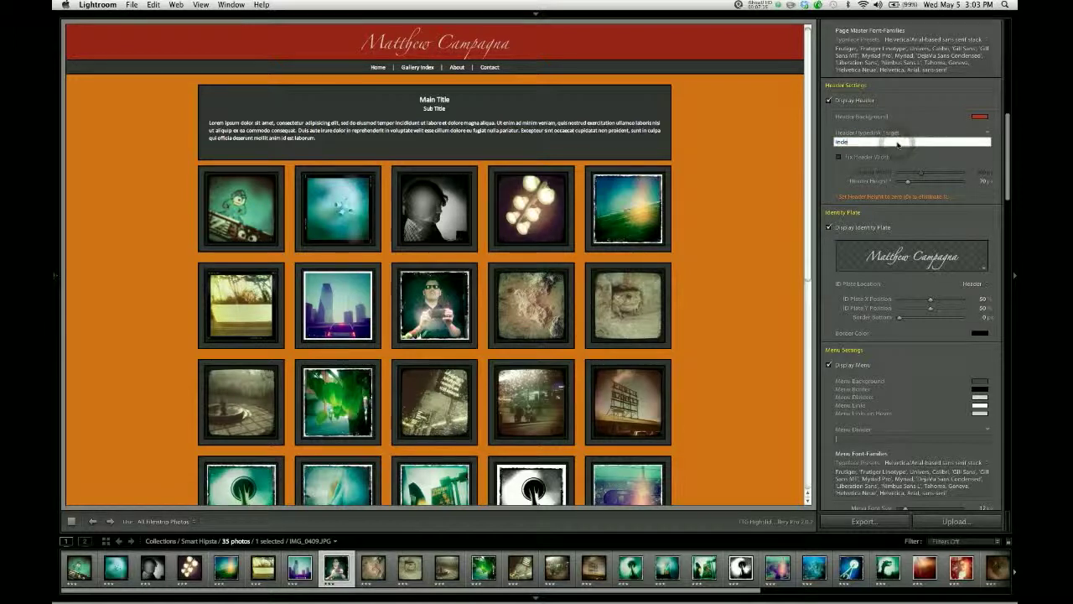
text(x.html)
key(Return)
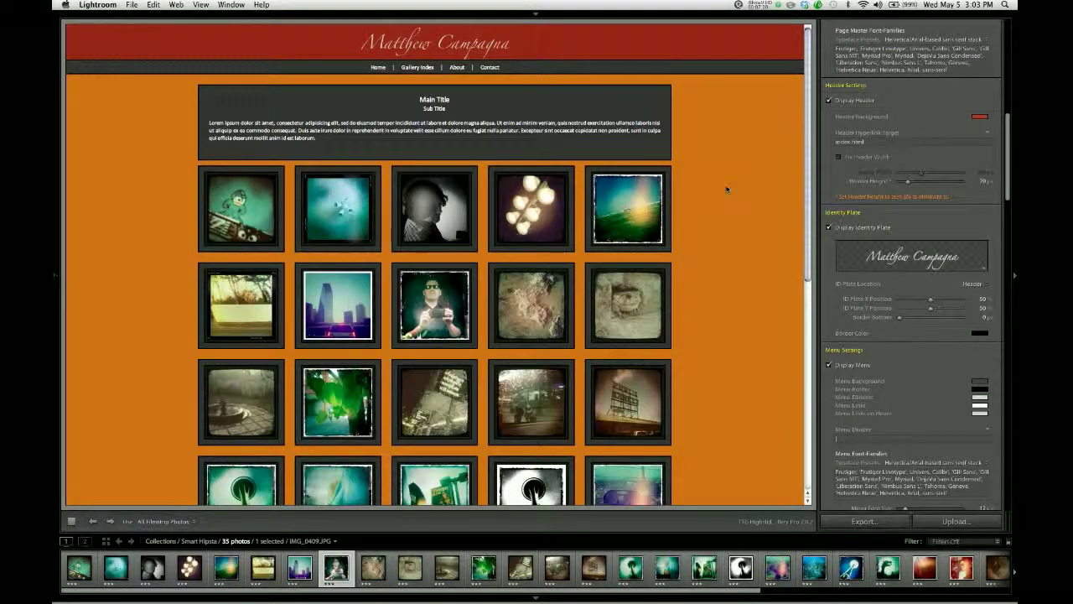
click(868, 142)
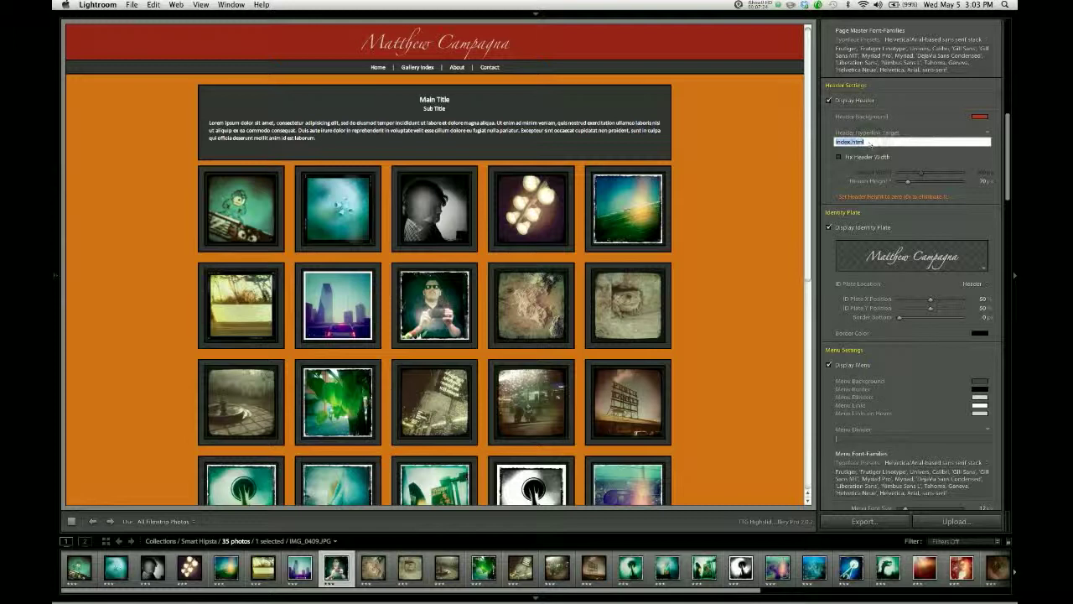
text(#)
key(Return)
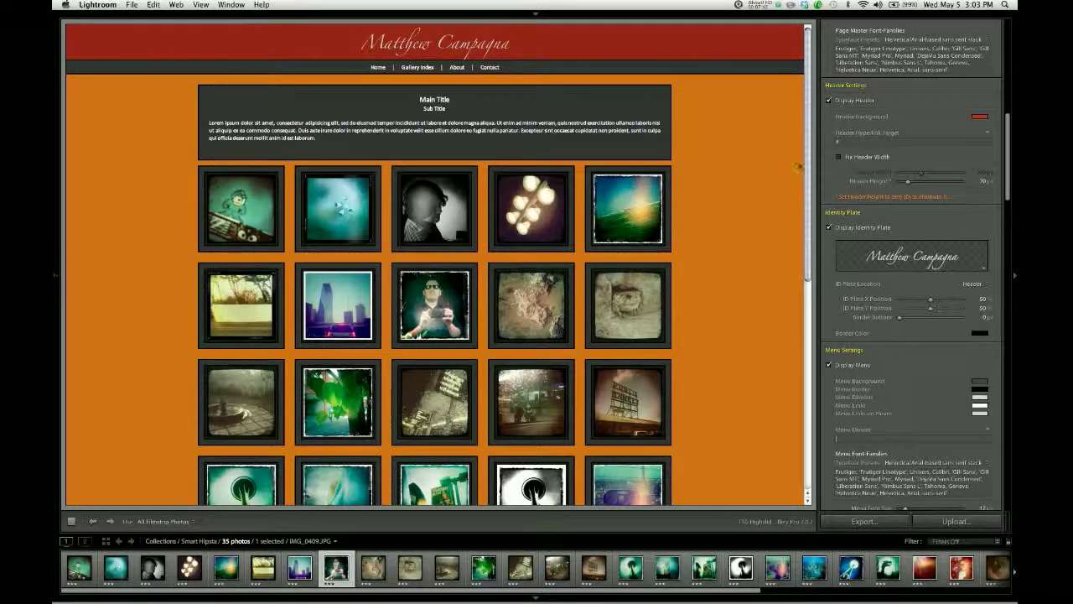
Turn on Fix Header Width, drag Header Width to about 972 px, and lower Header Height.
click(839, 157)
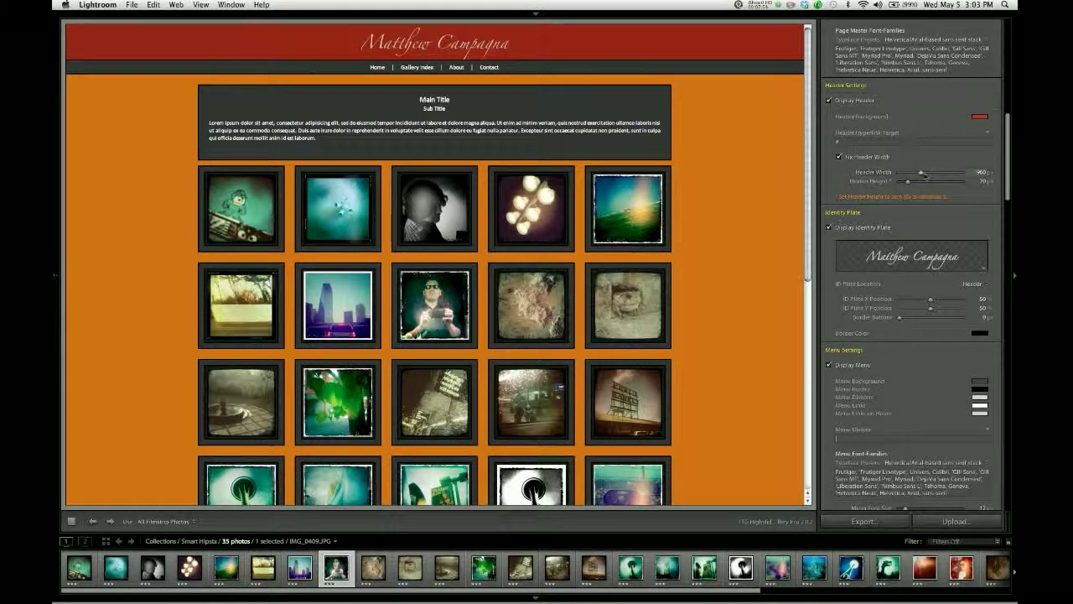
drag(920, 173, 922, 173)
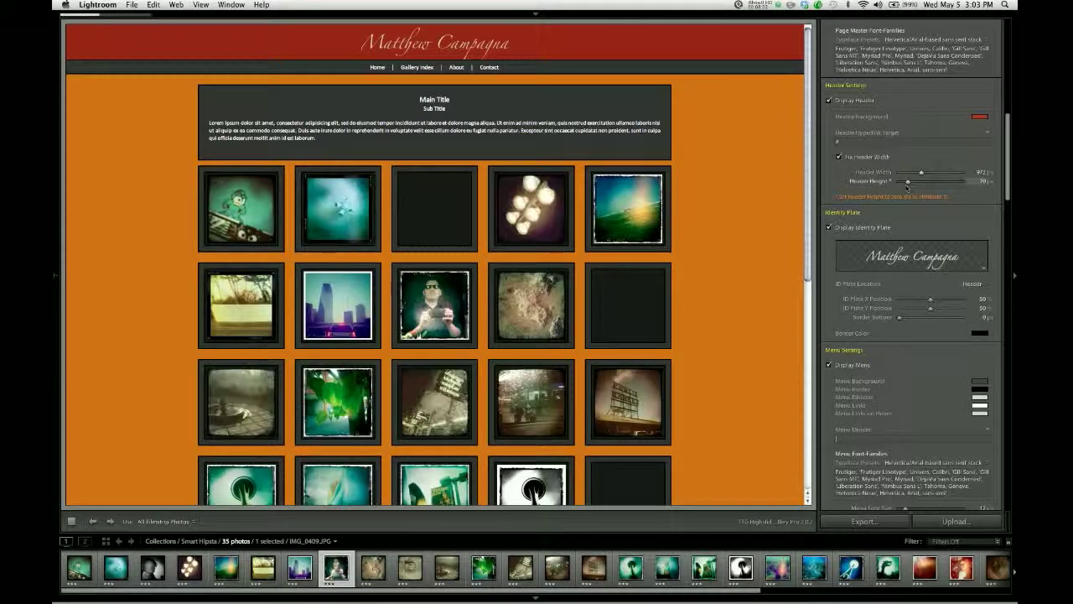
drag(907, 182, 886, 186)
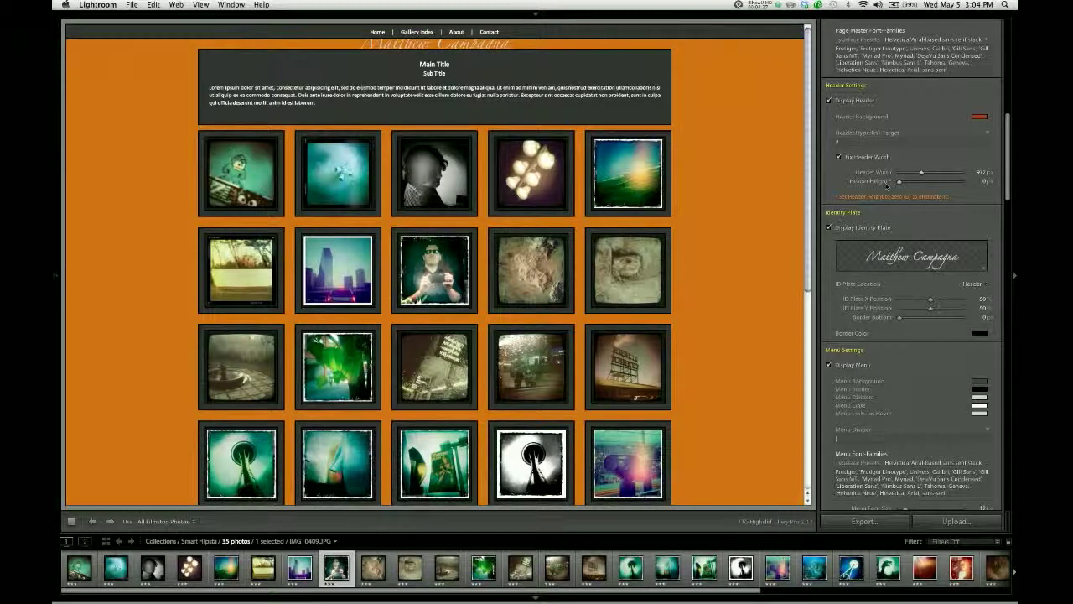
Raise the header height back up by entering a new Header Height value.
click(972, 181)
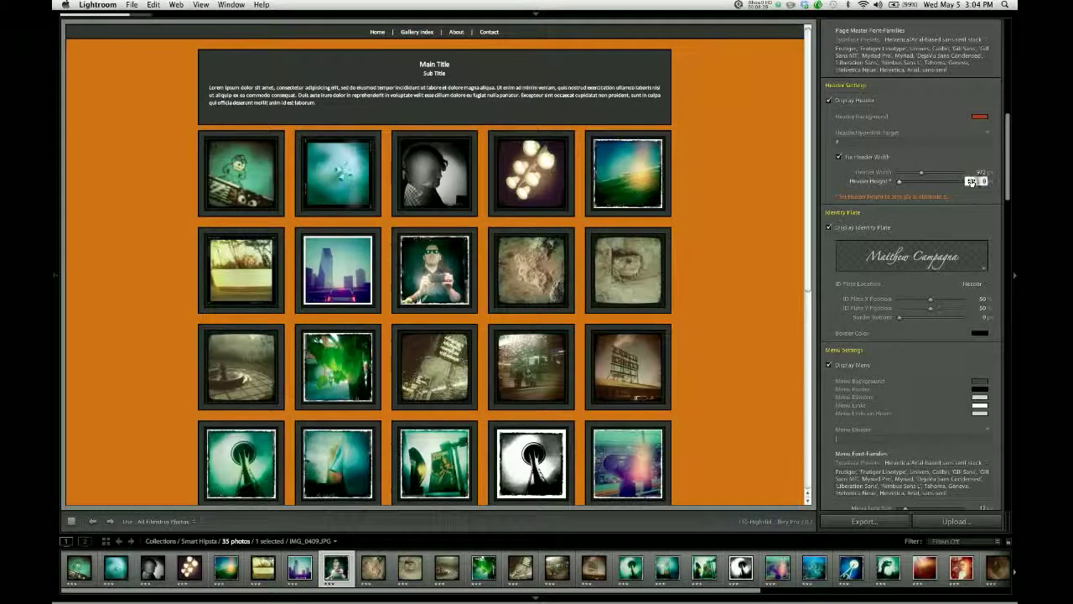
text(0)
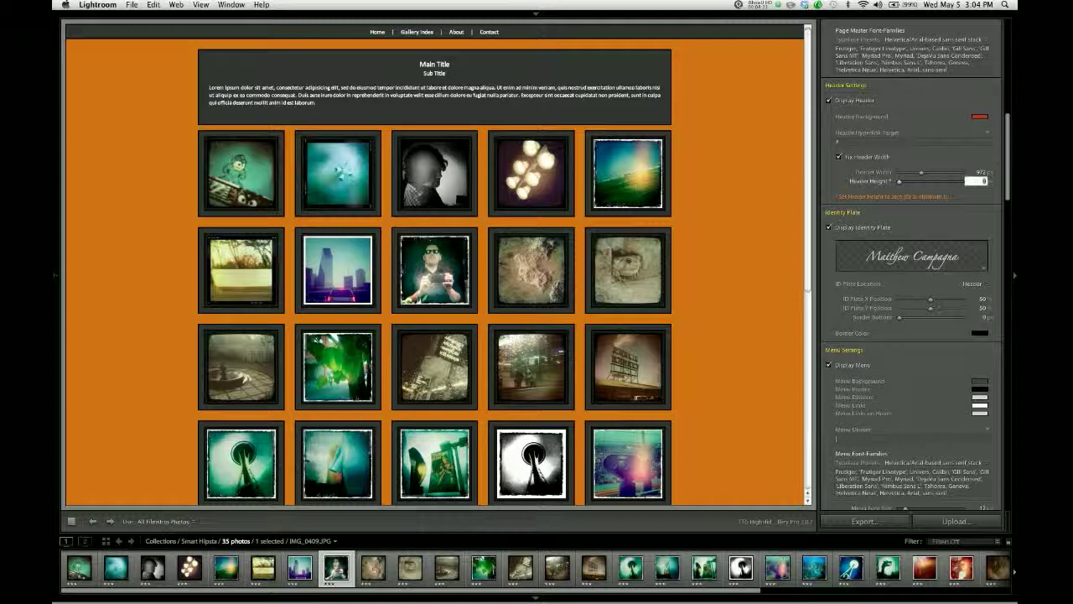
key(Return)
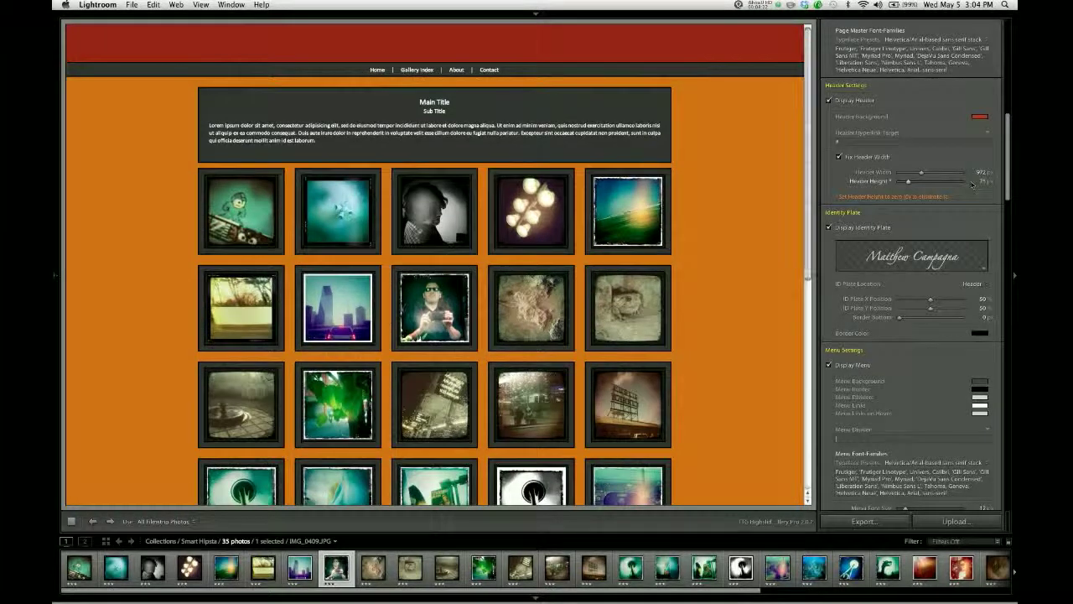
Set Header Width to 960 px, then turn off Fix Header Width.
click(979, 172)
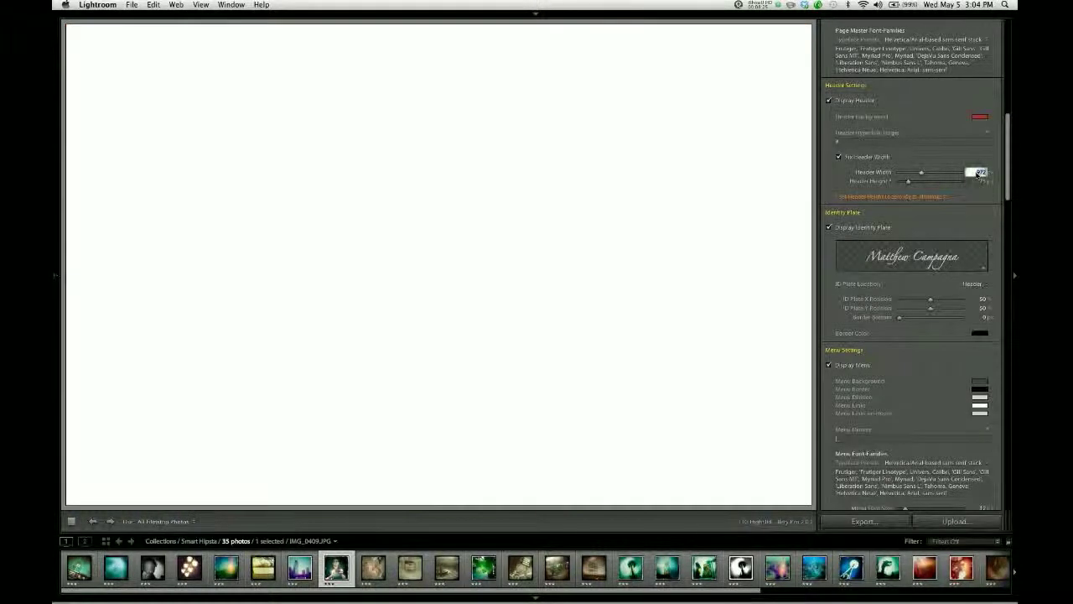
text(960)
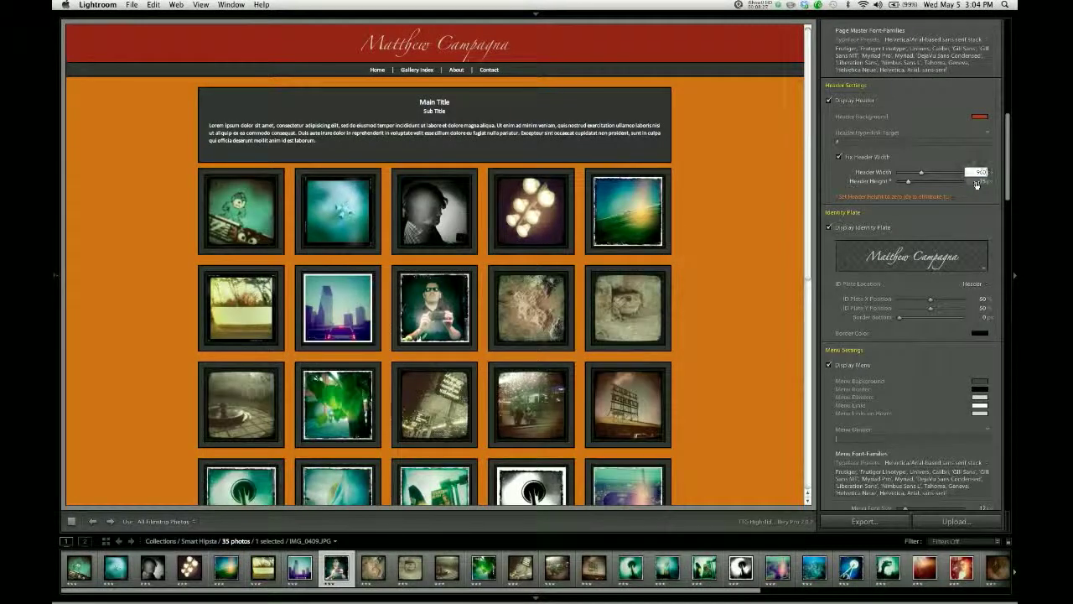
key(Return)
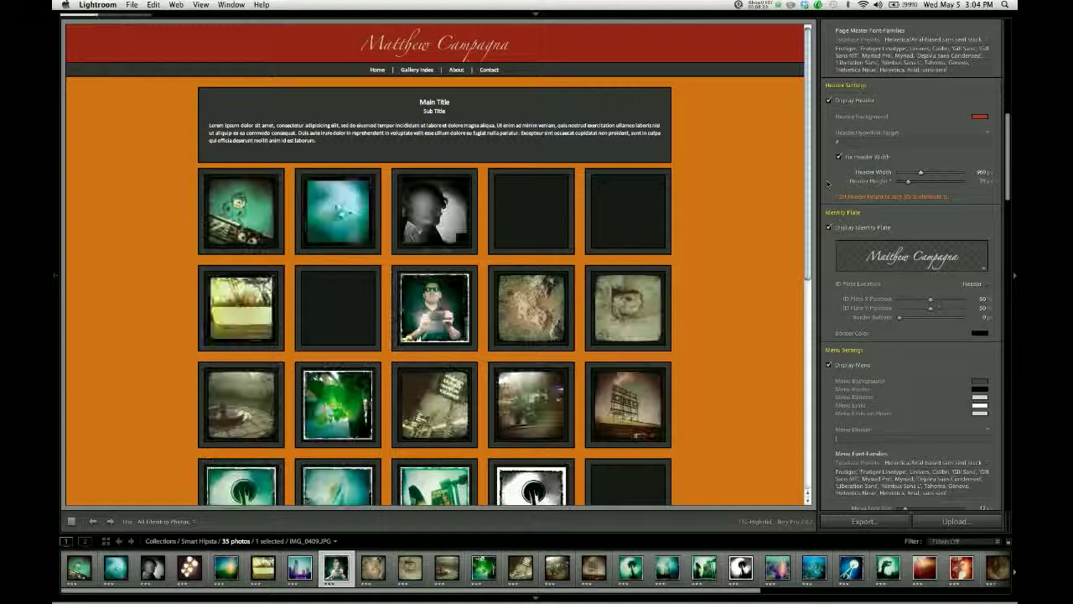
click(839, 156)
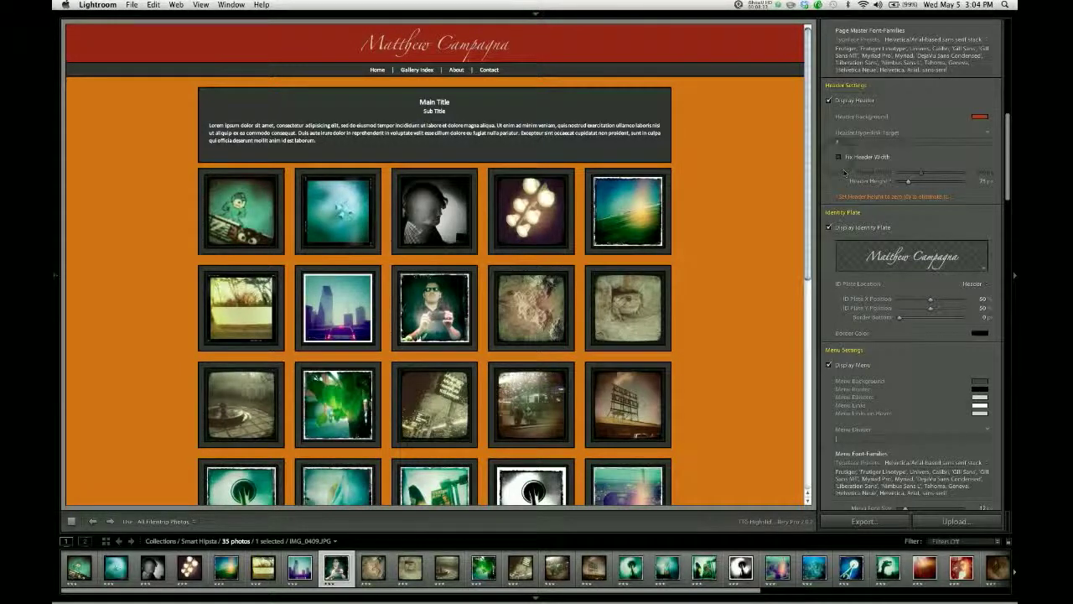